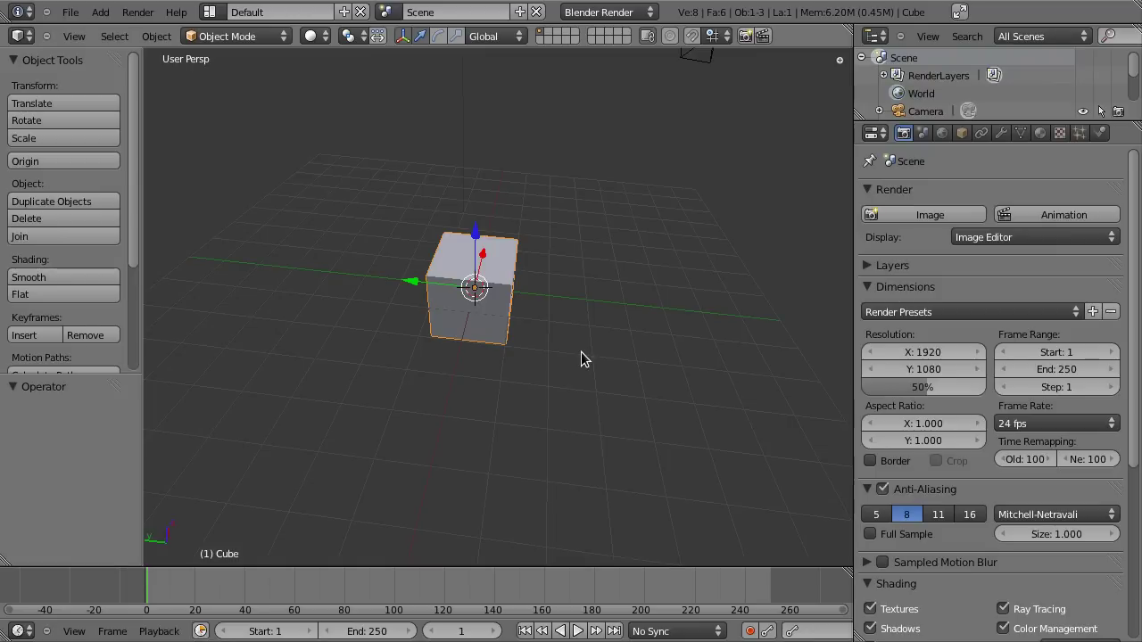
# Flip the 3D view's header to the lower edge of its area
pyautogui.hscroll(4, 312, 632)
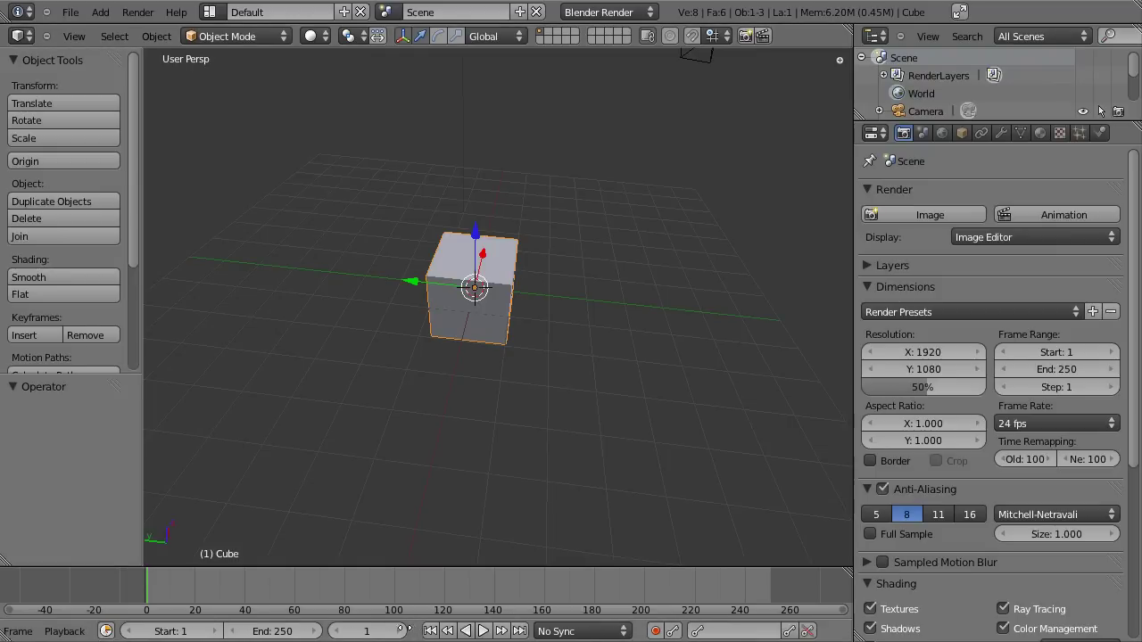
pyautogui.hscroll(-4, 240, 632)
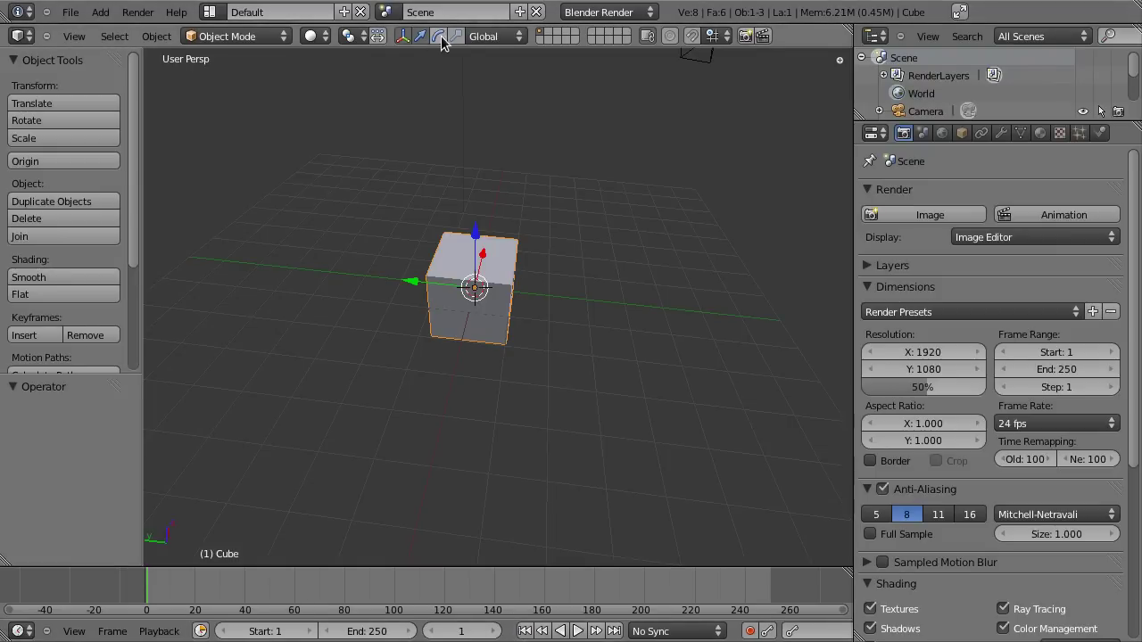
pyautogui.rightClick(812, 40)
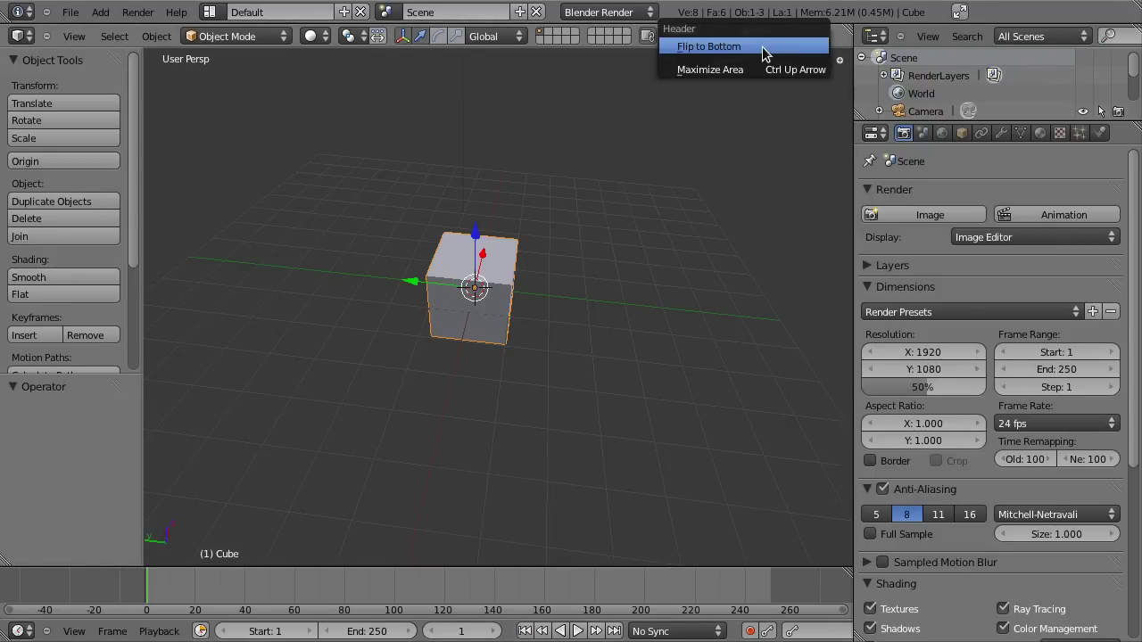
pyautogui.click(765, 49)
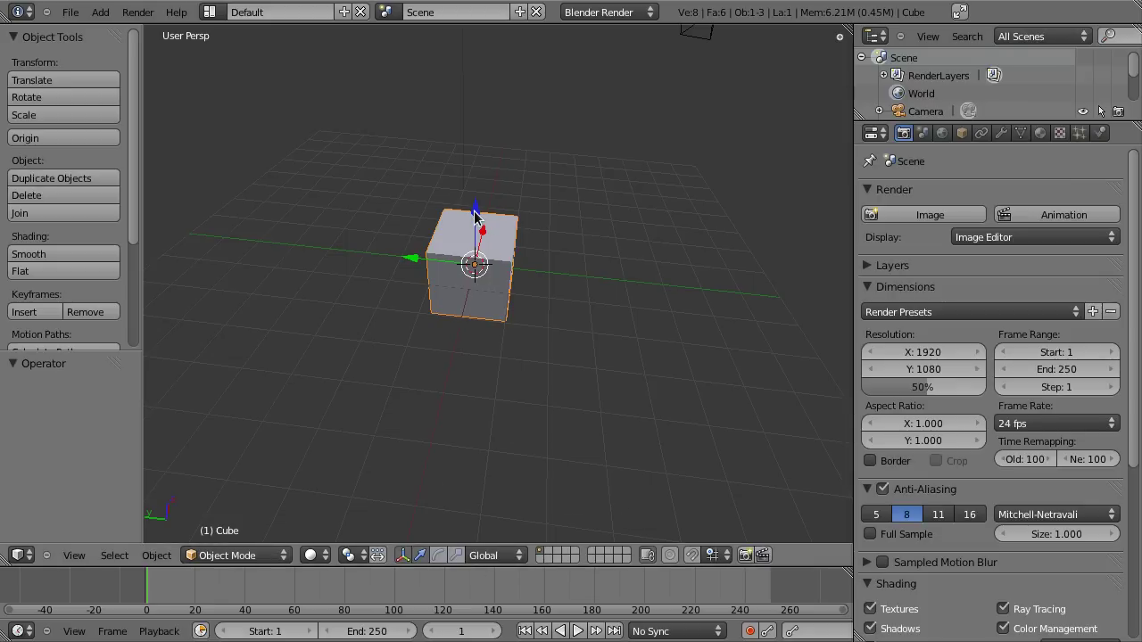
# Try moving the cube upward along Z with the translate manipulator and undo each move
pyautogui.moveTo(477, 214); pyautogui.dragTo(686, 191)
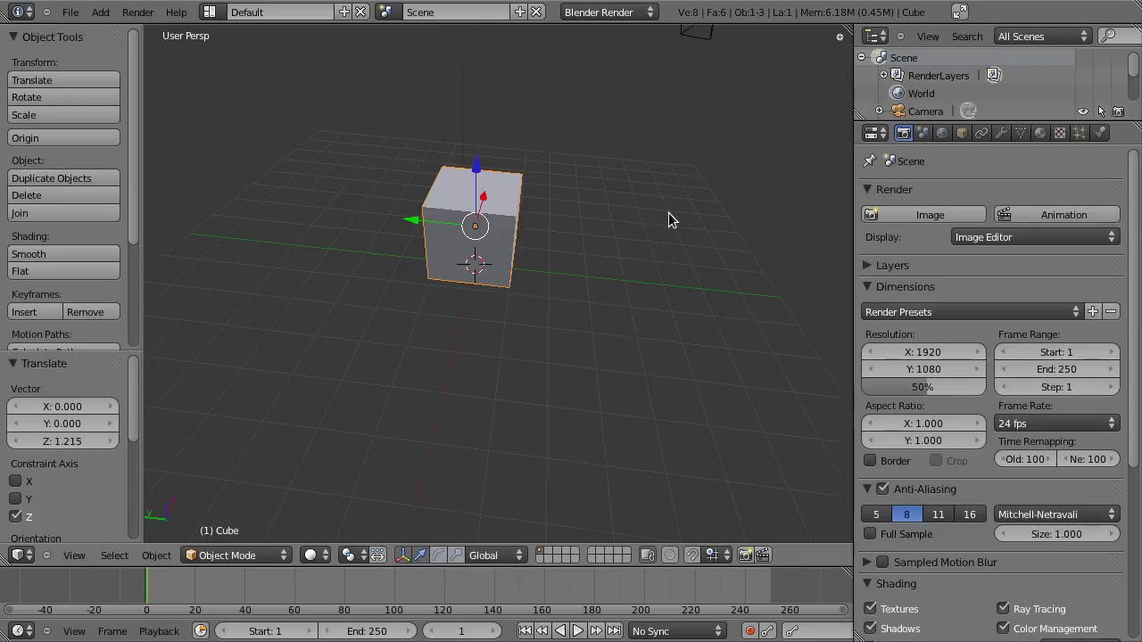
pyautogui.hotkey('ctrl', 'z')
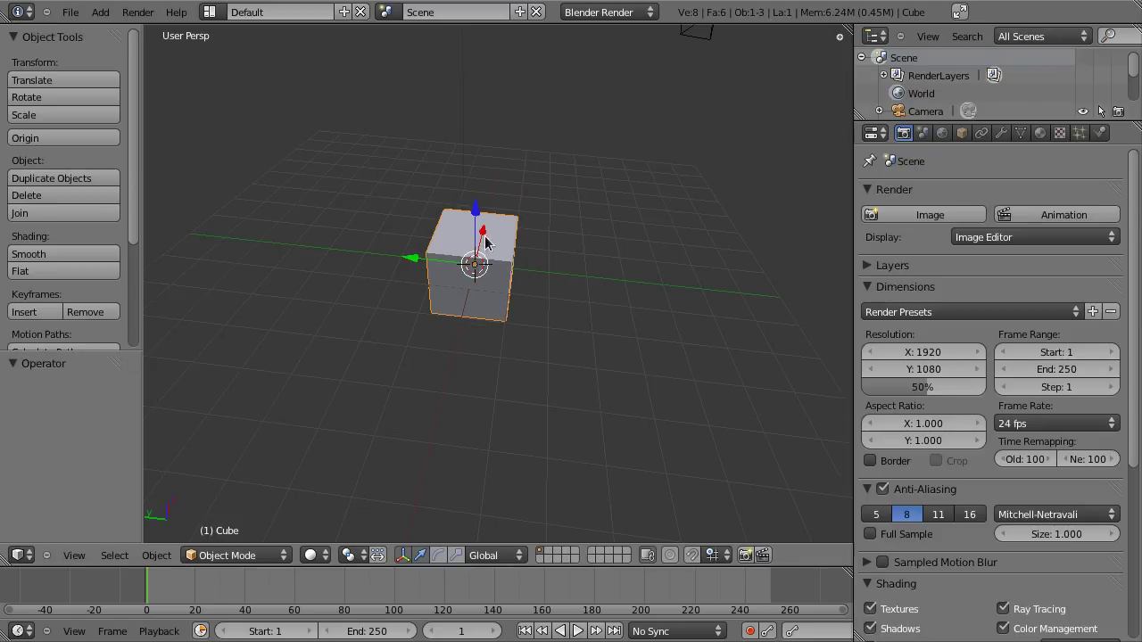
pyautogui.click(402, 555)
pyautogui.click(402, 555)
pyautogui.moveTo(473, 219); pyautogui.dragTo(491, 178)
pyautogui.hotkey('ctrl', 'z')
# Try scaling the cube along Z with the scale manipulator and undo it
pyautogui.click(437, 555)
pyautogui.click(457, 555)
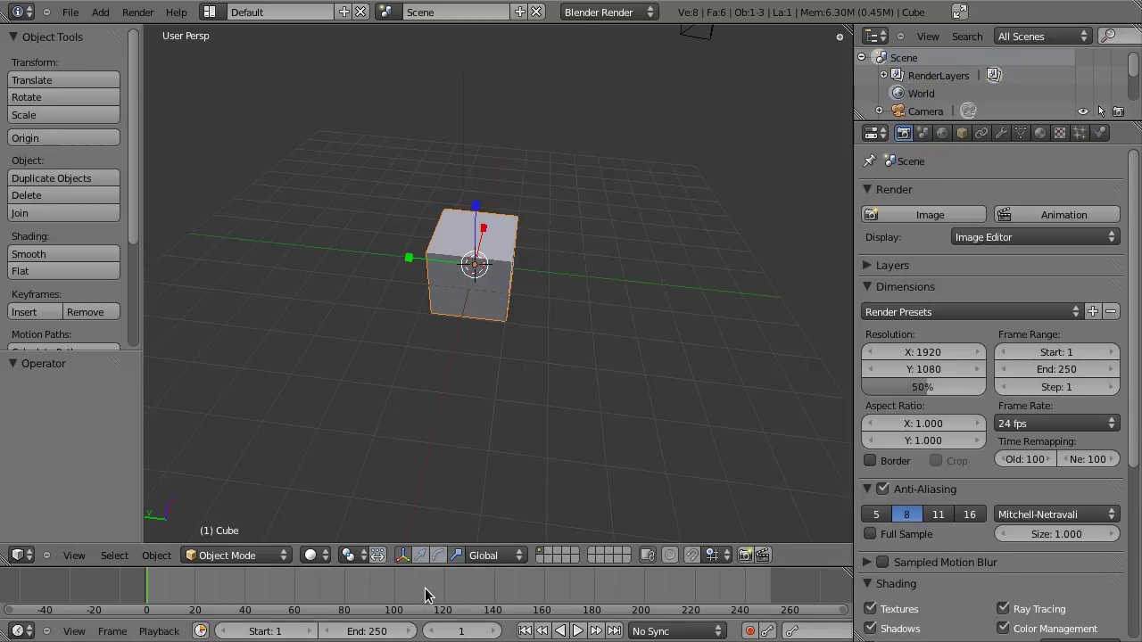
pyautogui.moveTo(475, 207); pyautogui.dragTo(478, 190)
pyautogui.hotkey('ctrl', 'z')
# Try rotating the cube with the rotate manipulator and undo the rotation
pyautogui.click(437, 555)
pyautogui.moveTo(476, 196); pyautogui.dragTo(498, 259)
pyautogui.hotkey('ctrl', 'z')
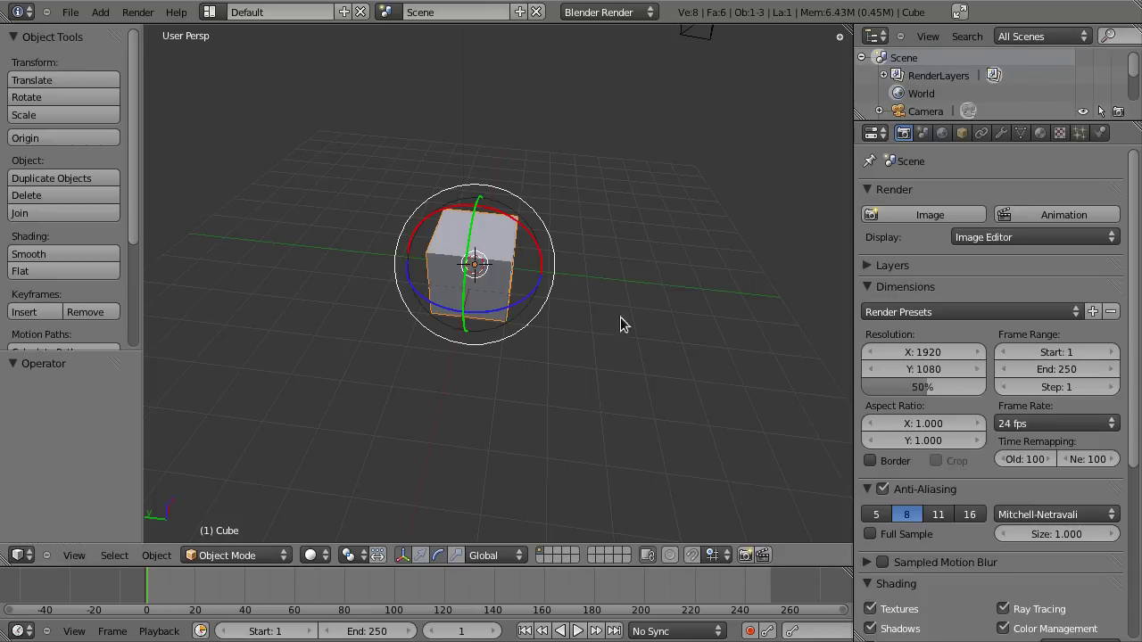
# Hide the 3D transform manipulator in the 3D view
pyautogui.click(402, 555)
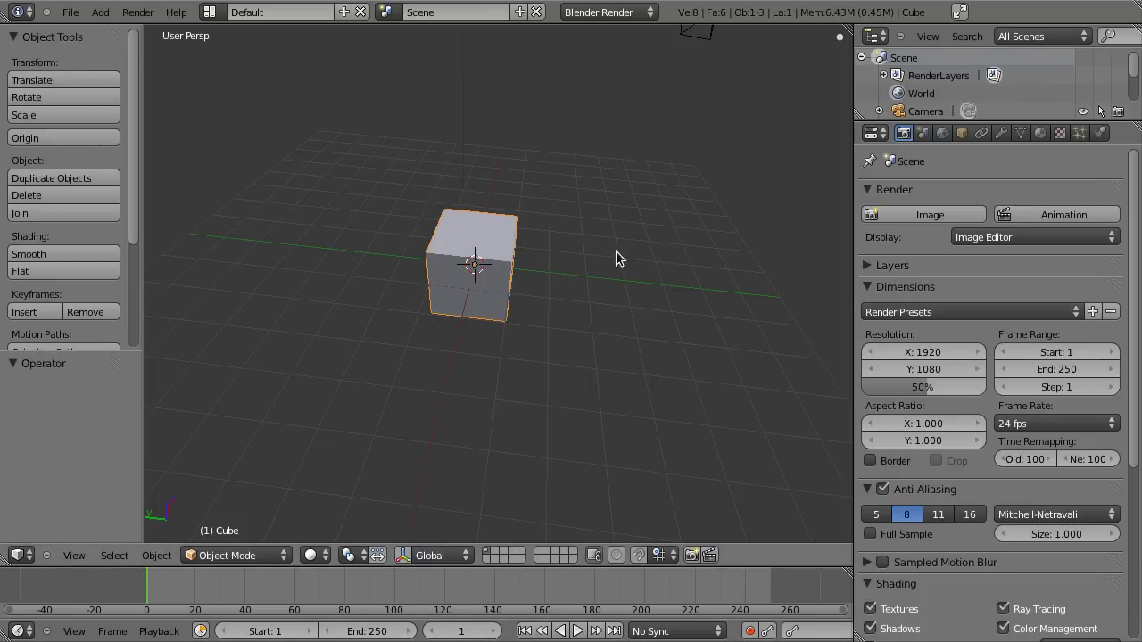
pyautogui.moveTo(616, 251); pyautogui.dragTo(569, 375, button='middle')
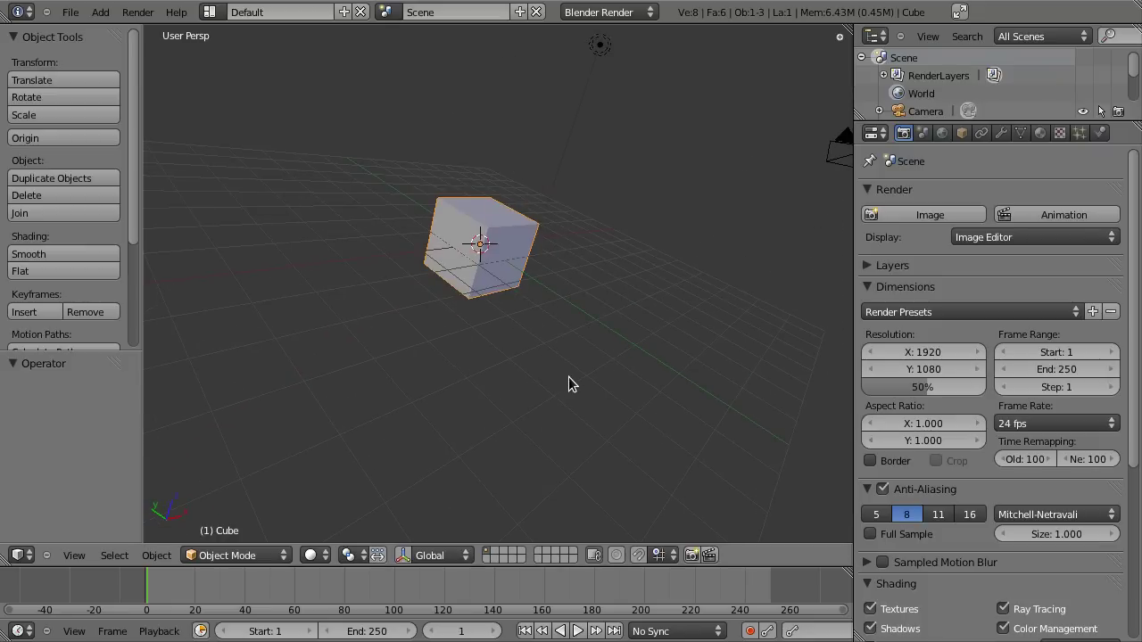
pyautogui.moveTo(553, 384); pyautogui.dragTo(514, 363, button='middle')
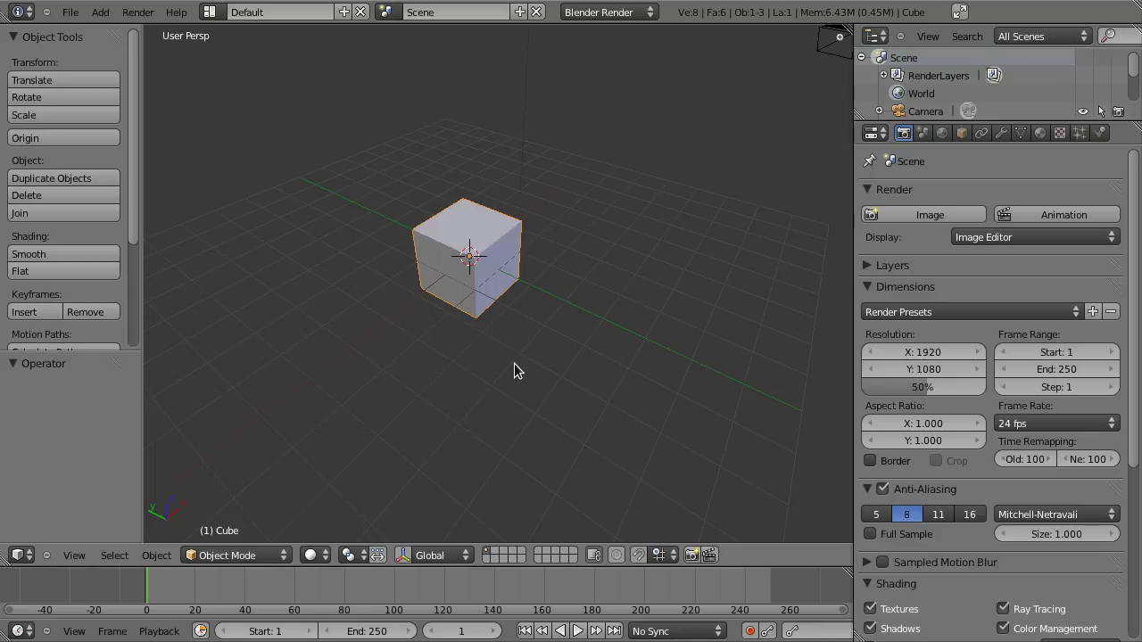
# Try moving the cube along global X, Y and Z, and with Z, Y and X locked in turn, and cancel the move
pyautogui.press('g')
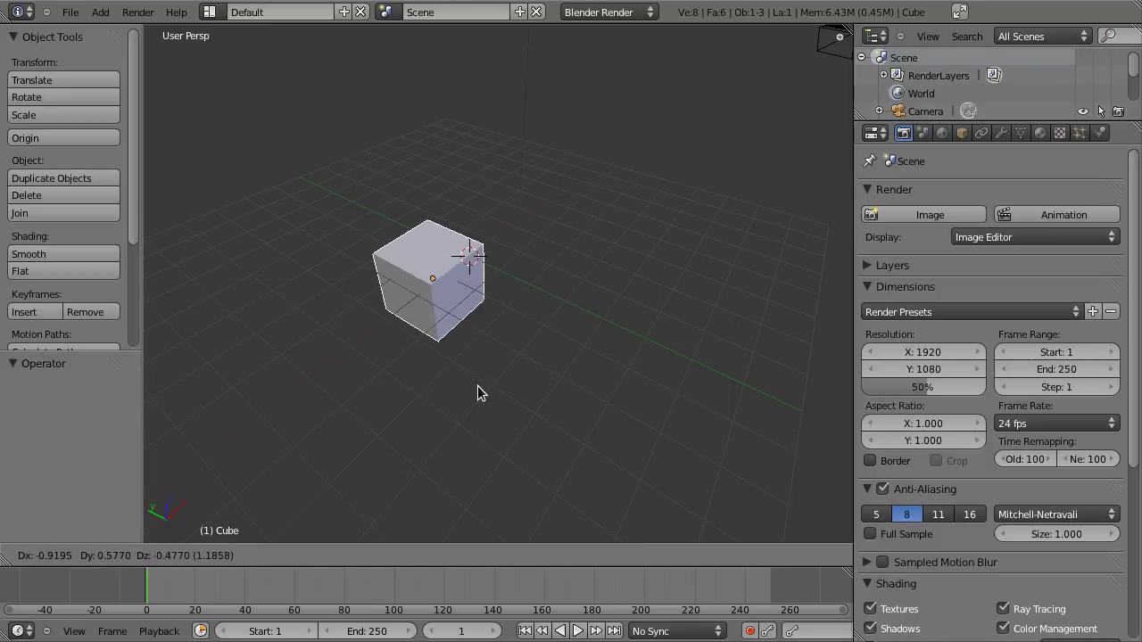
pyautogui.press('x')
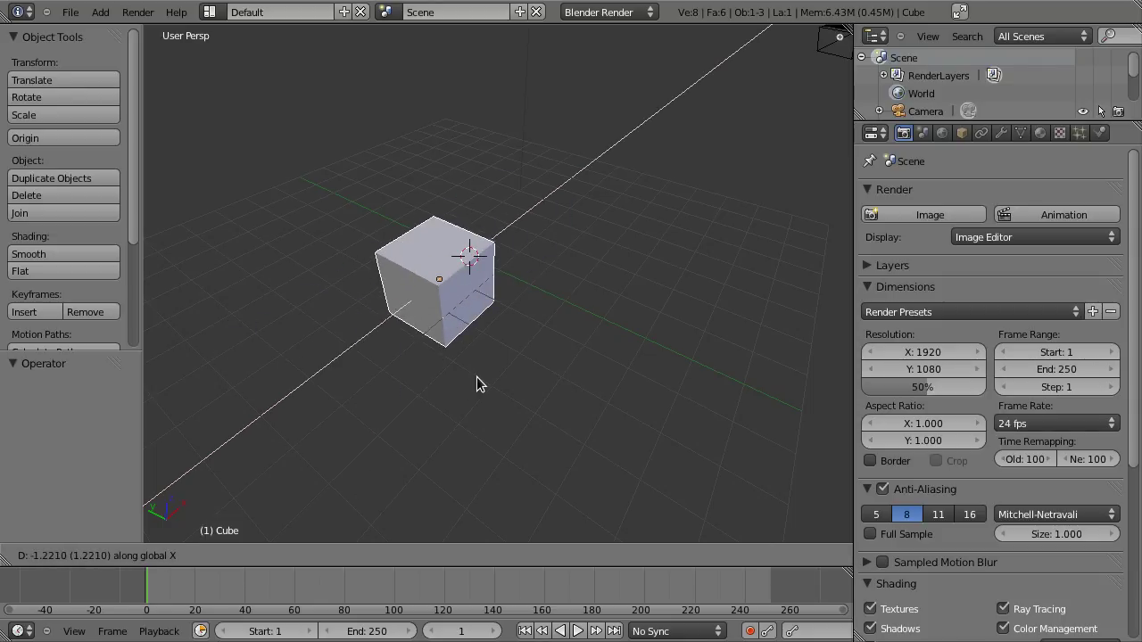
pyautogui.press('y')
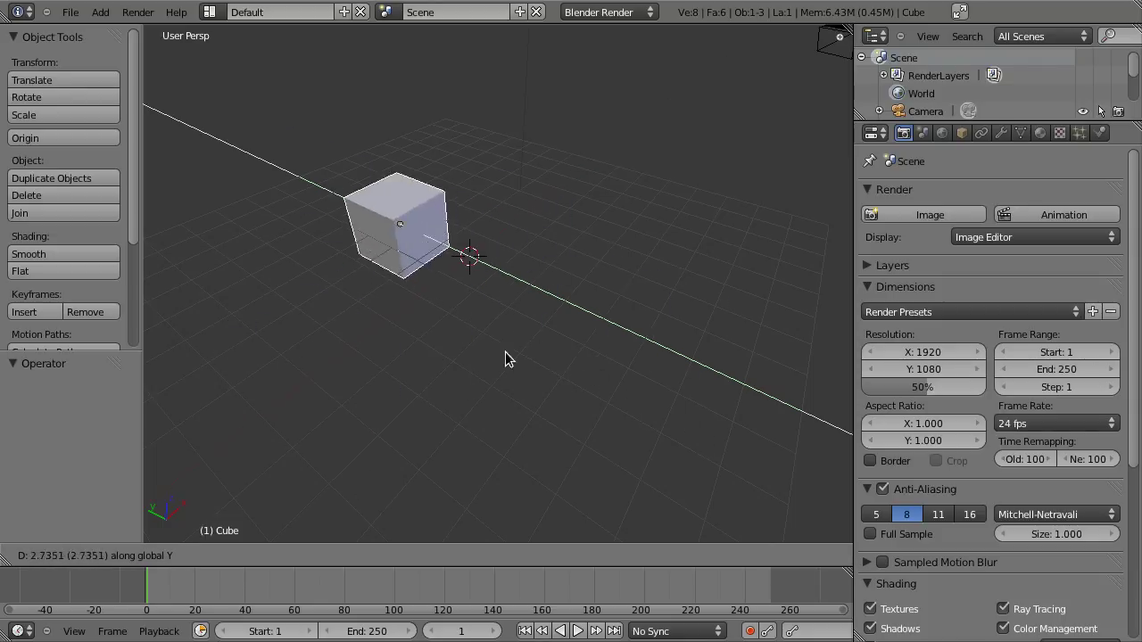
pyautogui.press('z')
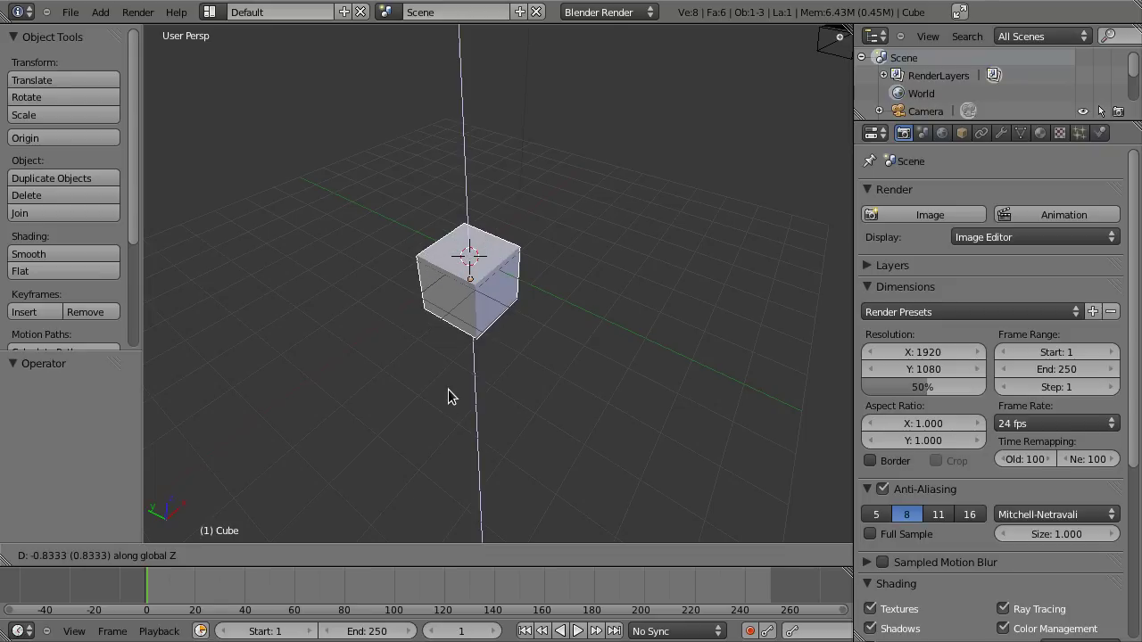
pyautogui.hotkey('shift', 'z')
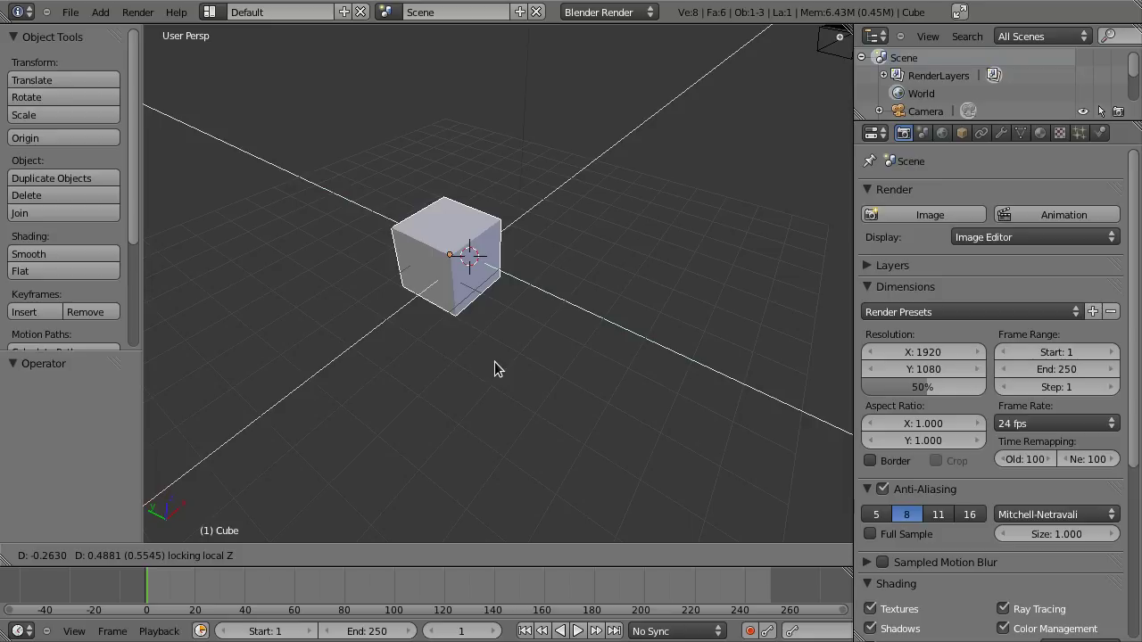
pyautogui.hotkey('shift', 'y')
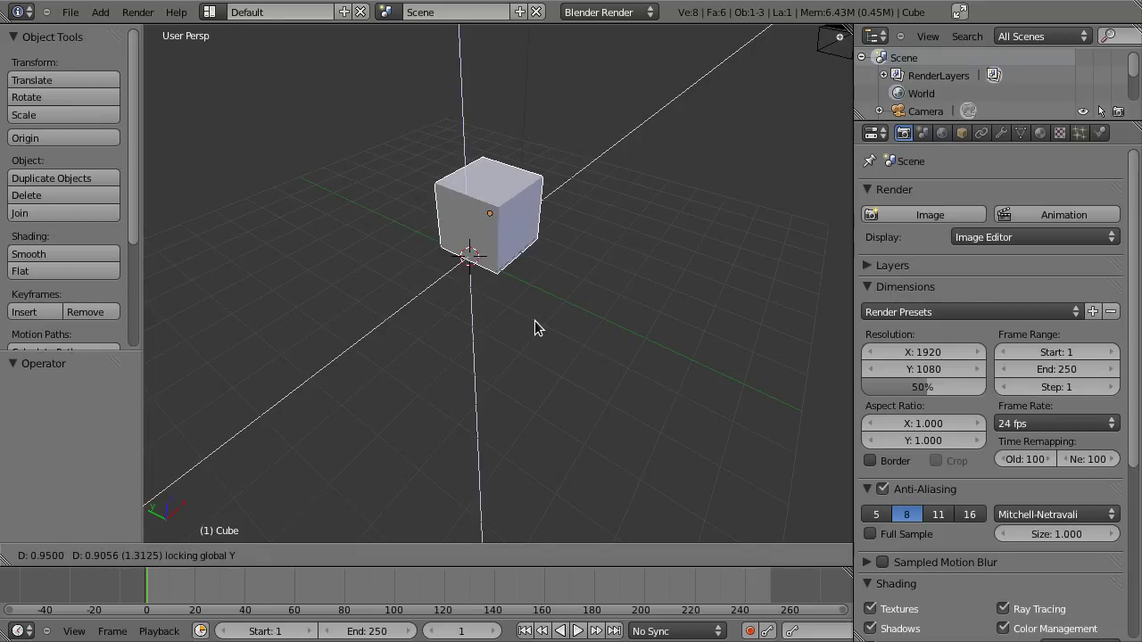
pyautogui.hotkey('shift', 'x')
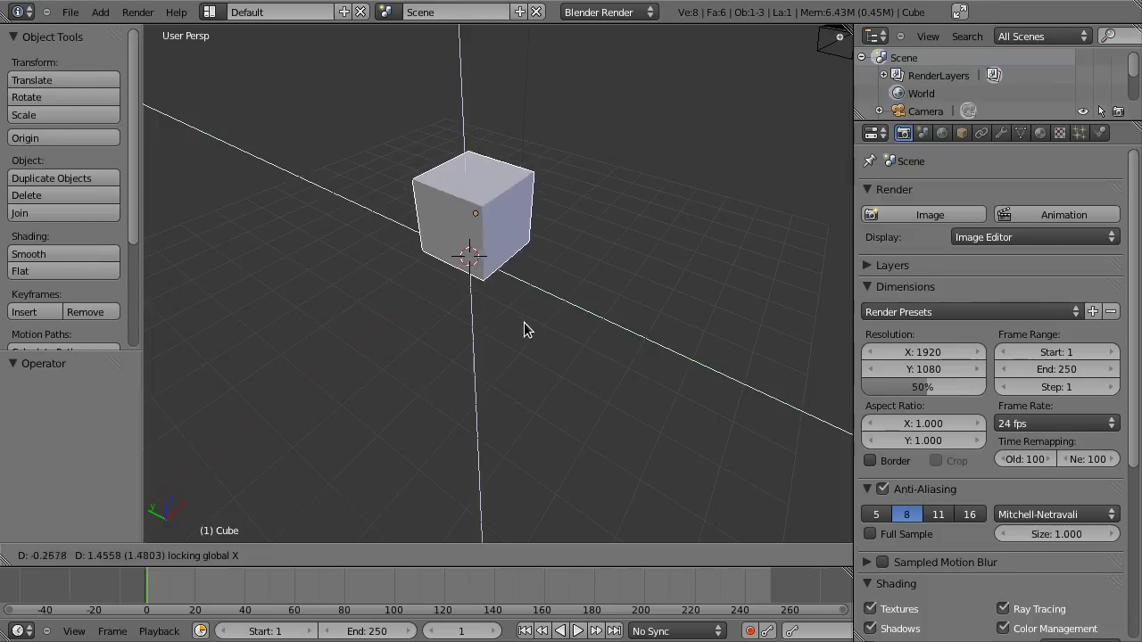
pyautogui.press('Escape')
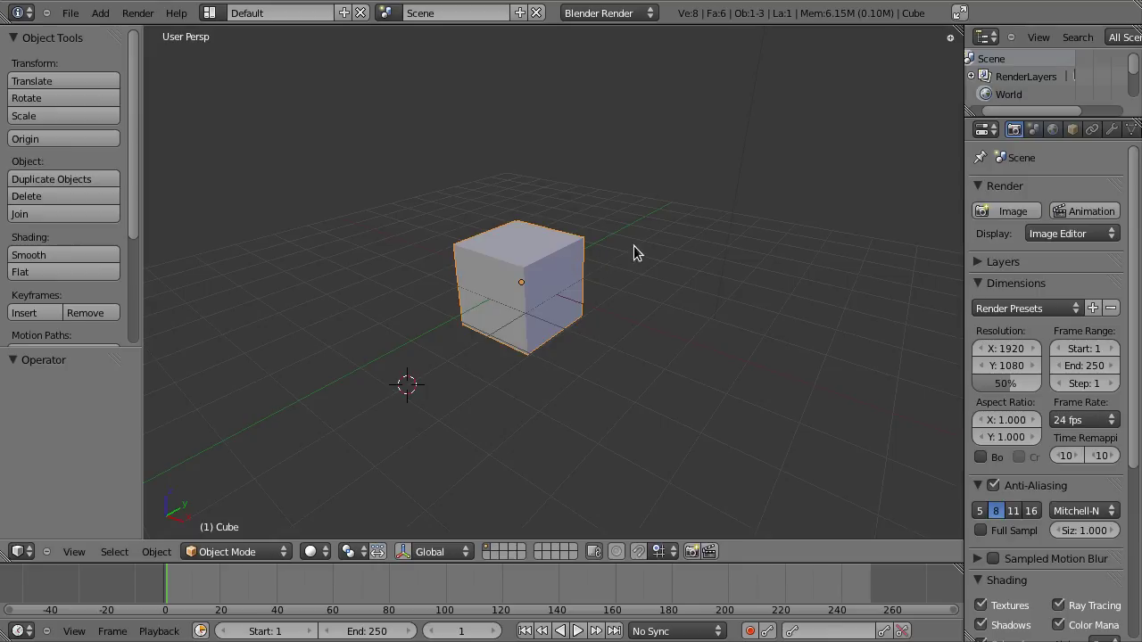
# Rotate the cube freely in the view plane by about 49.7°
pyautogui.press('r')
pyautogui.click(622, 286)
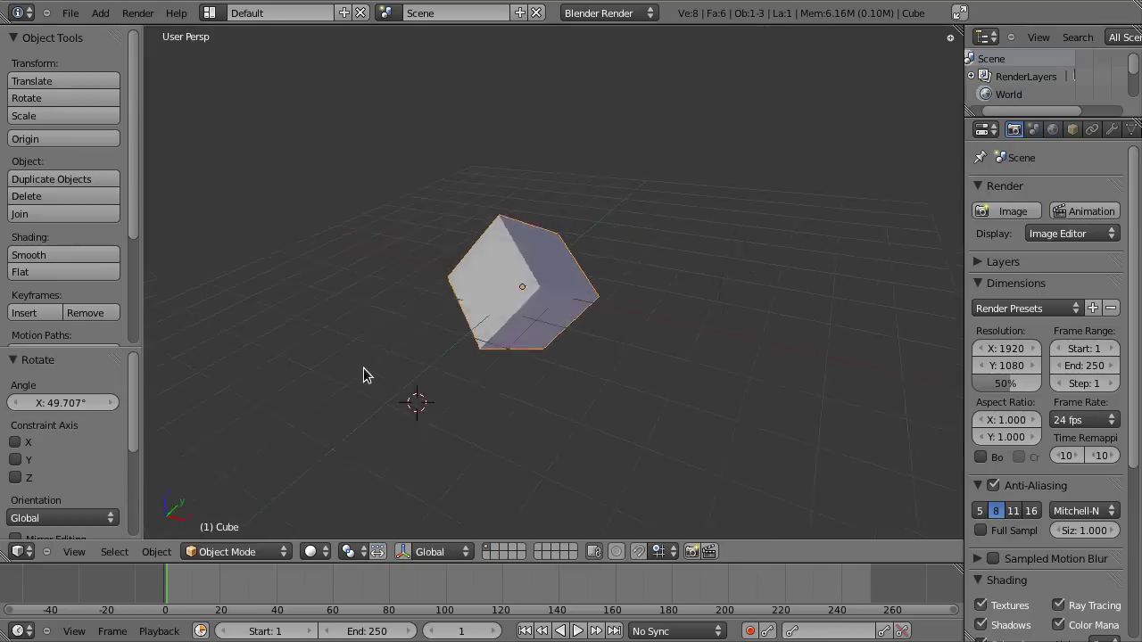
pyautogui.moveTo(362, 375); pyautogui.dragTo(574, 276, button='middle')
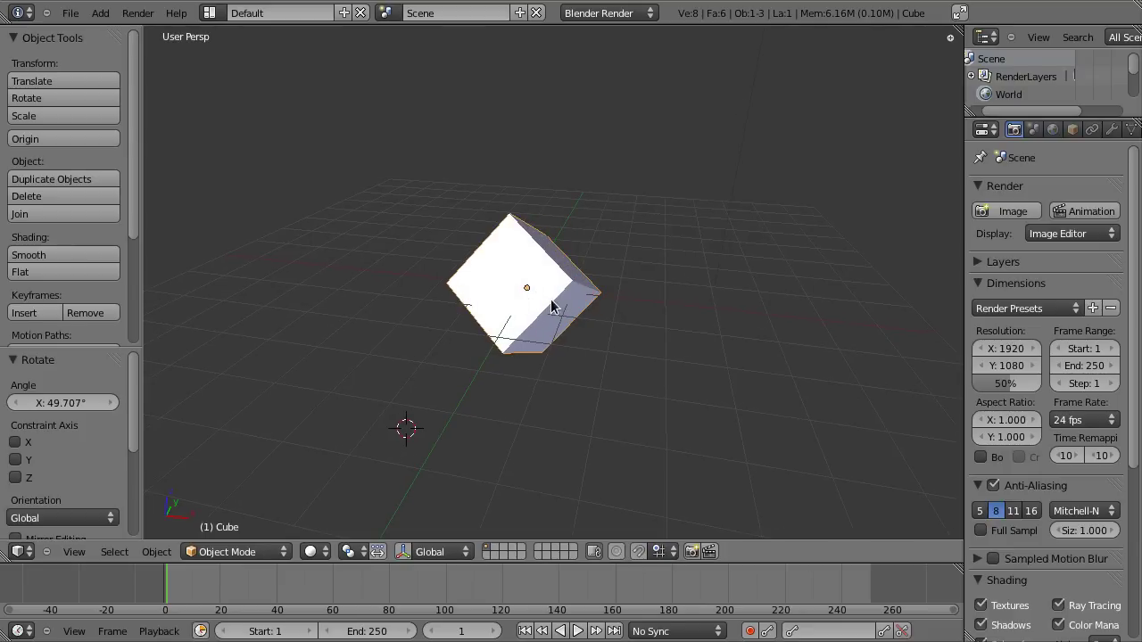
pyautogui.moveTo(720, 322); pyautogui.dragTo(763, 387, button='middle')
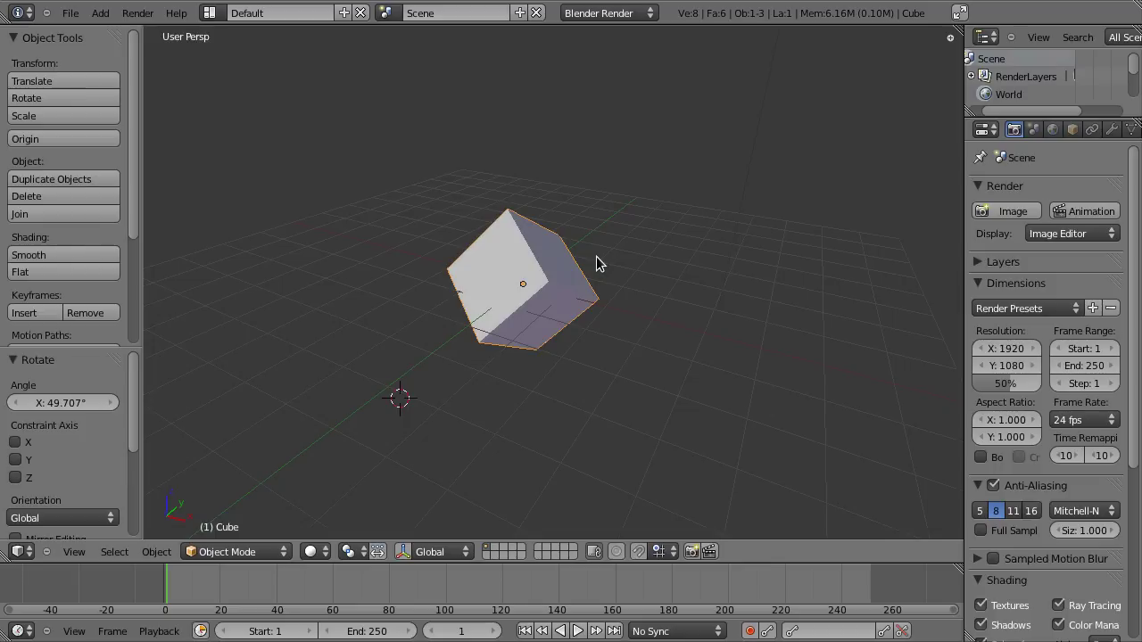
# Try moving the tilted cube along global Z and along its local Z axis, and cancel the move
pyautogui.press('g')
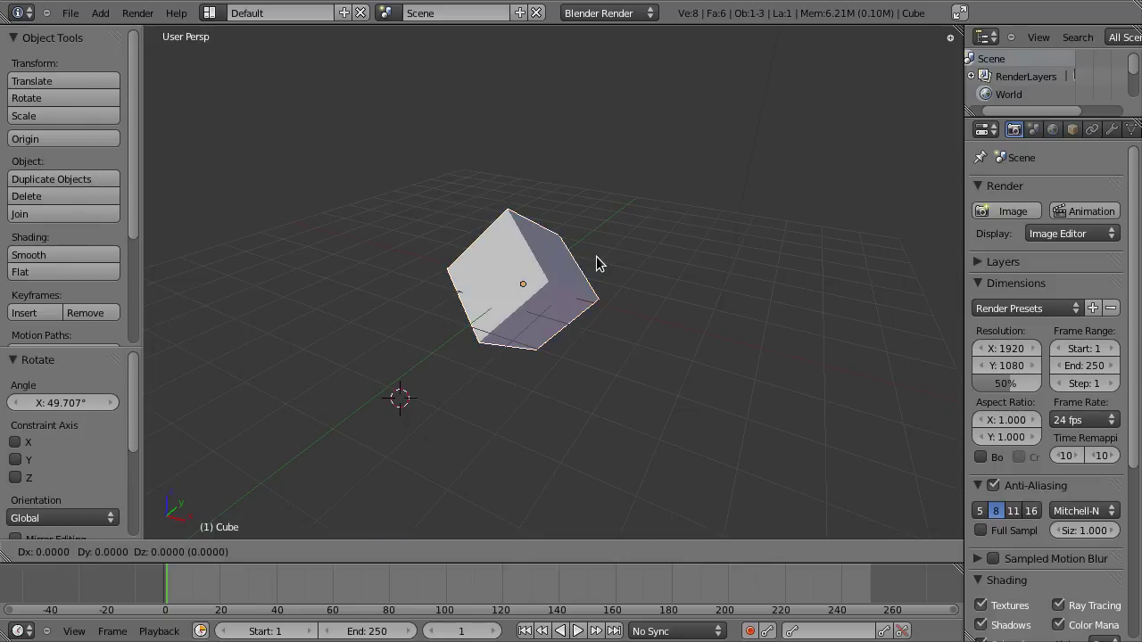
pyautogui.press('z')
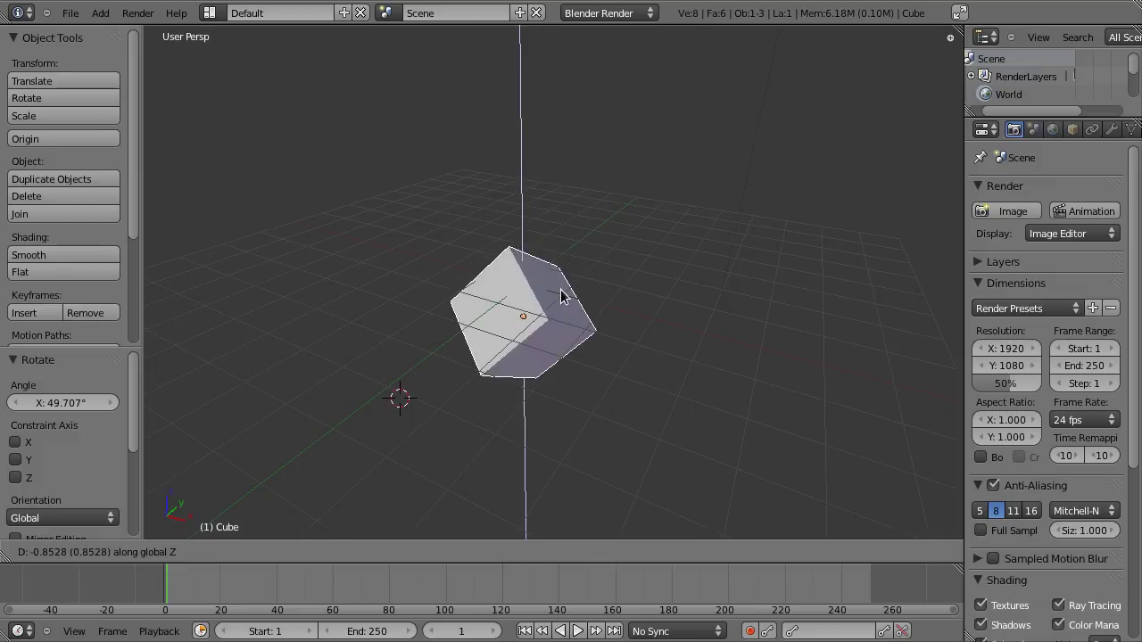
pyautogui.press('z')
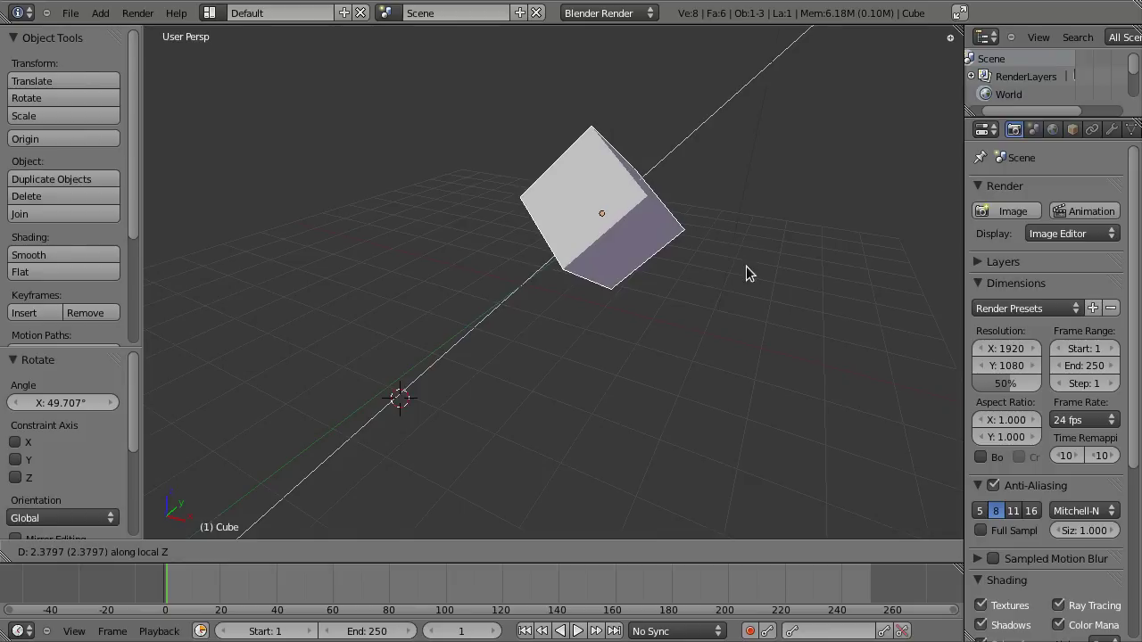
pyautogui.rightClick(735, 242)
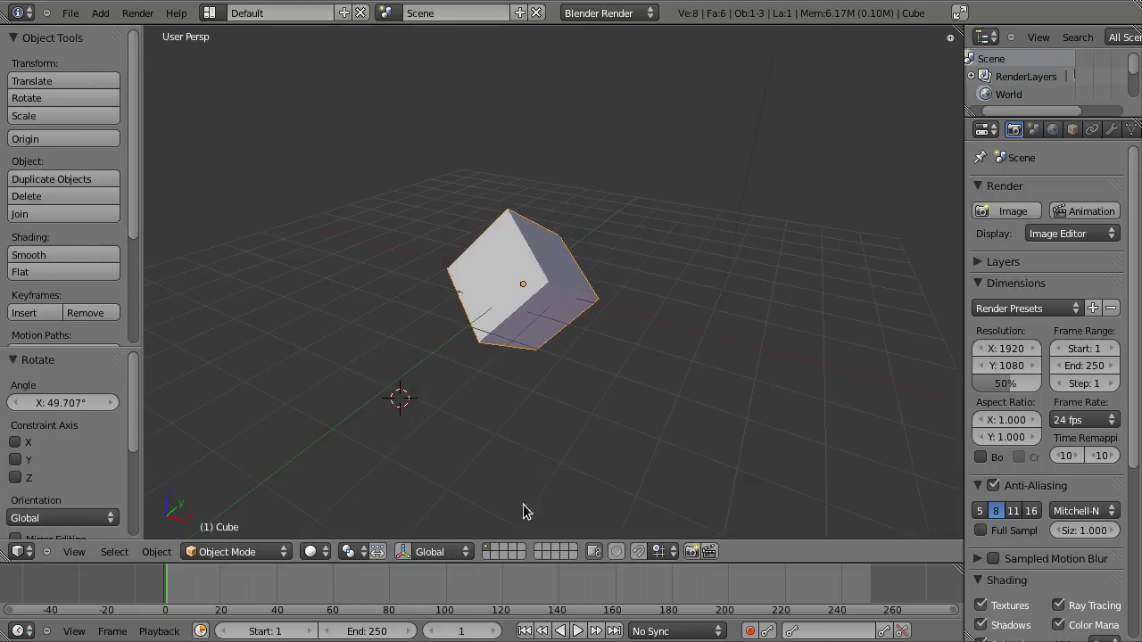
pyautogui.click(434, 551)
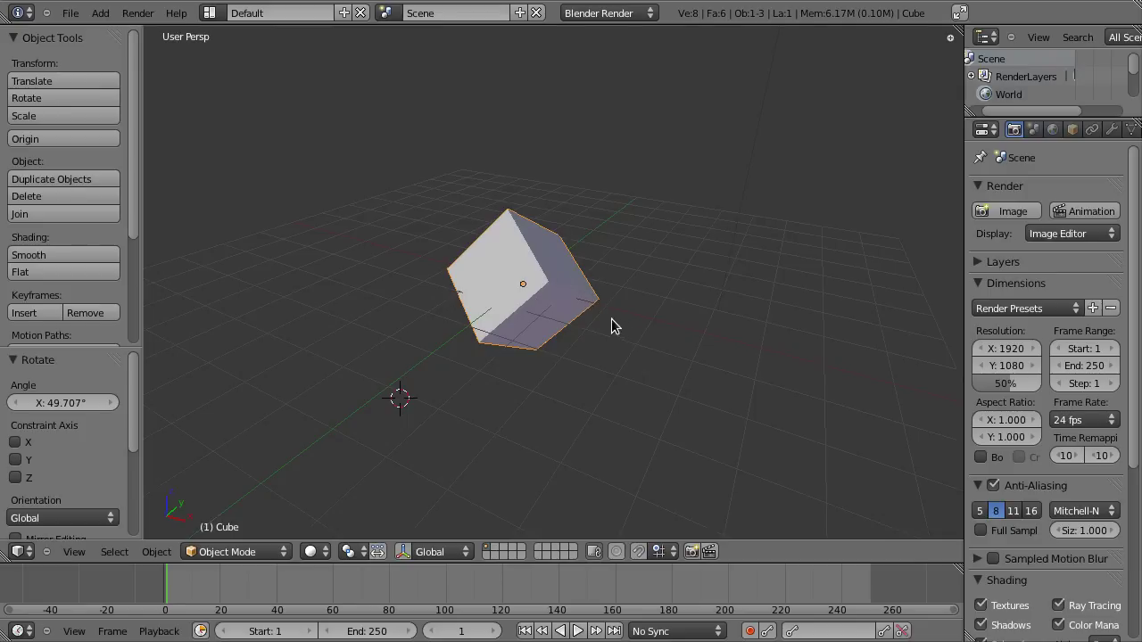
# Scale the cube uniformly on all axes by a factor of about 1.545
pyautogui.press('s')
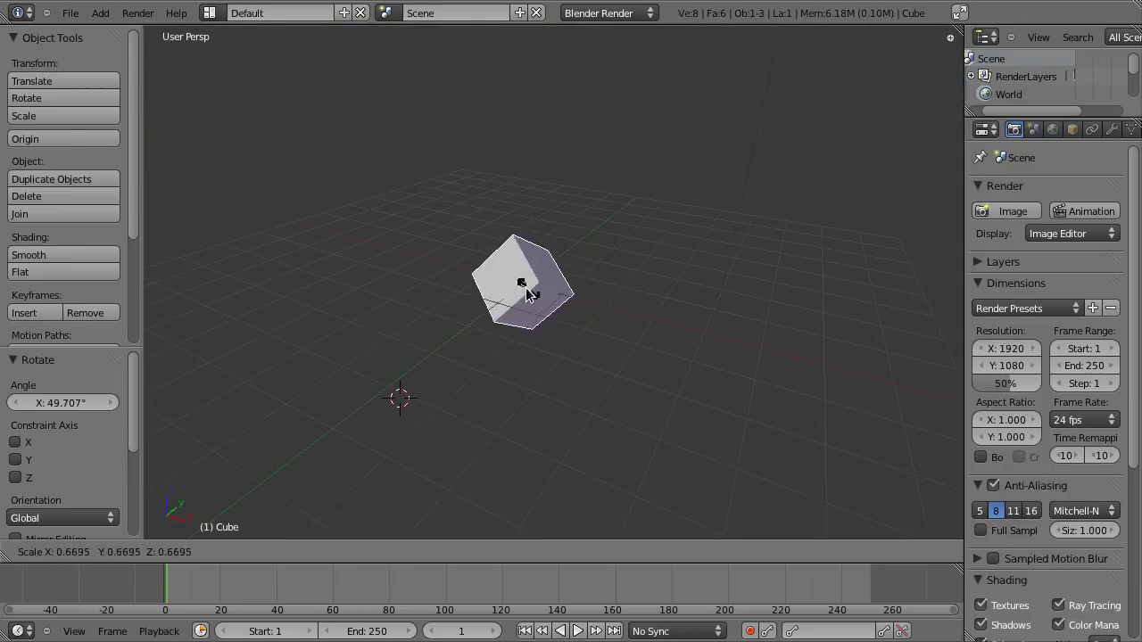
pyautogui.click(538, 297)
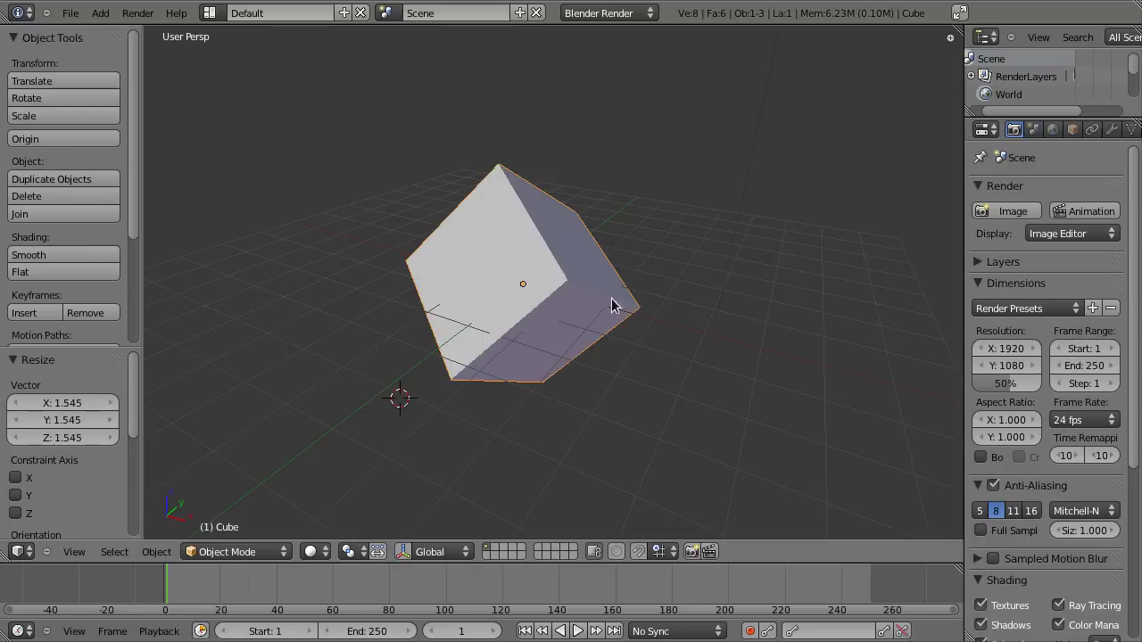
# Try another free rotation of the cube, cancel it, and clear the cube's rotation
pyautogui.press('r')
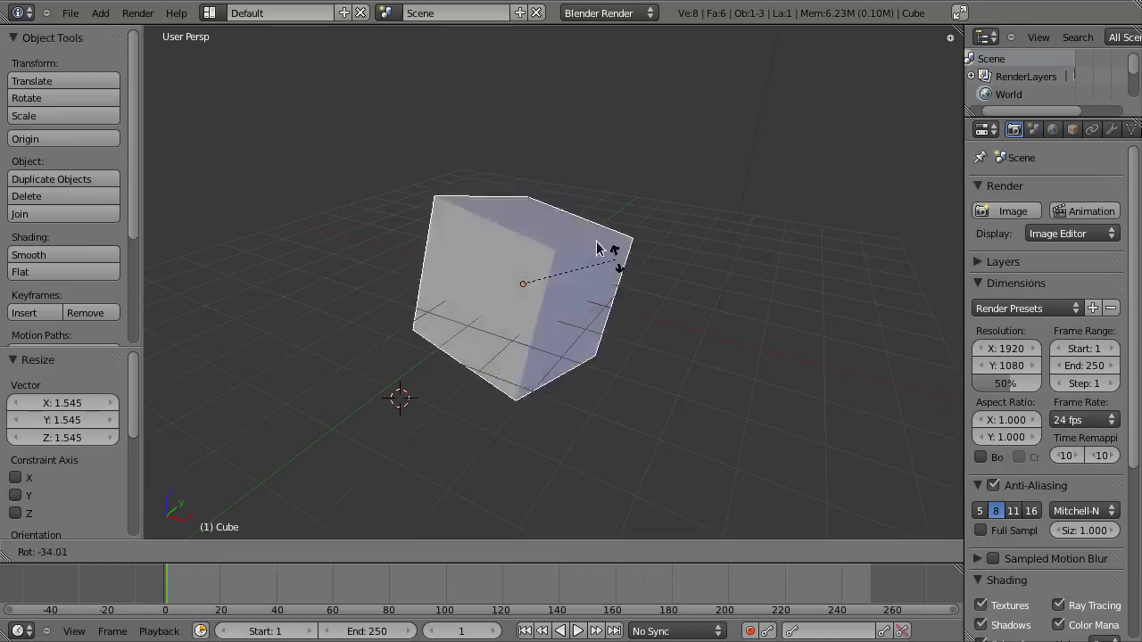
pyautogui.rightClick(522, 260)
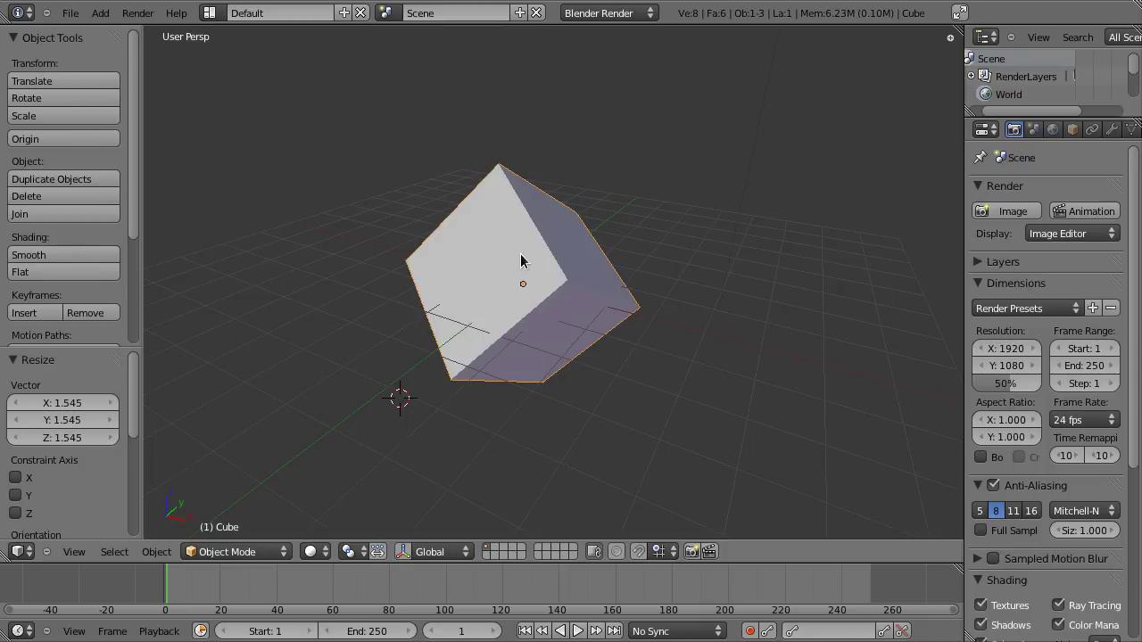
pyautogui.hotkey('alt', 'r')
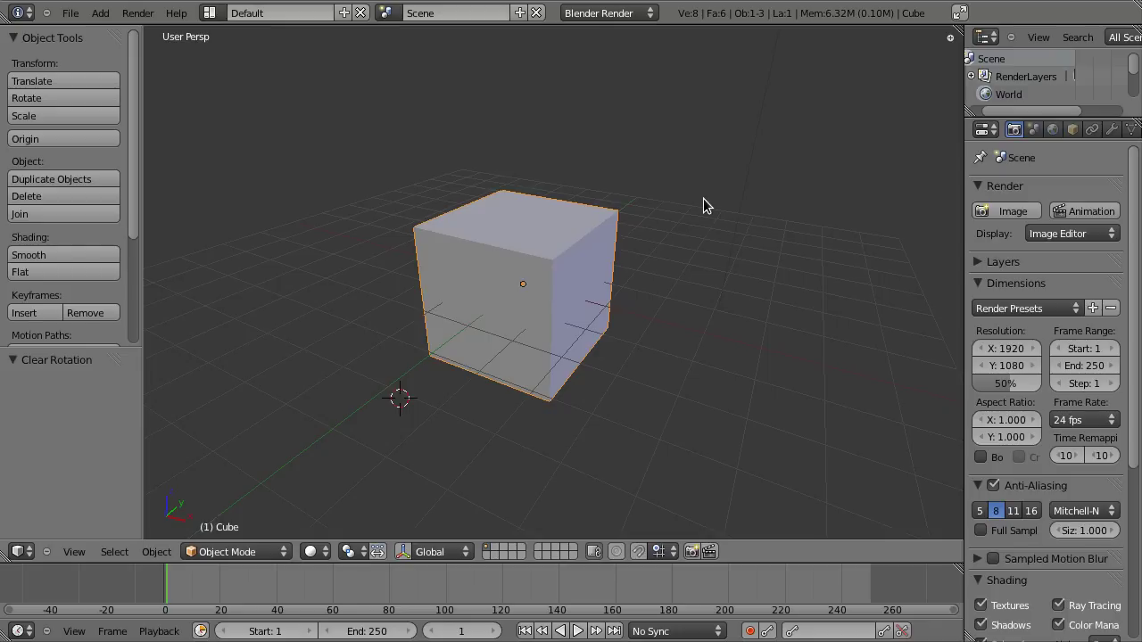
# Try rotating the cube around the global Z axis
pyautogui.press('r')
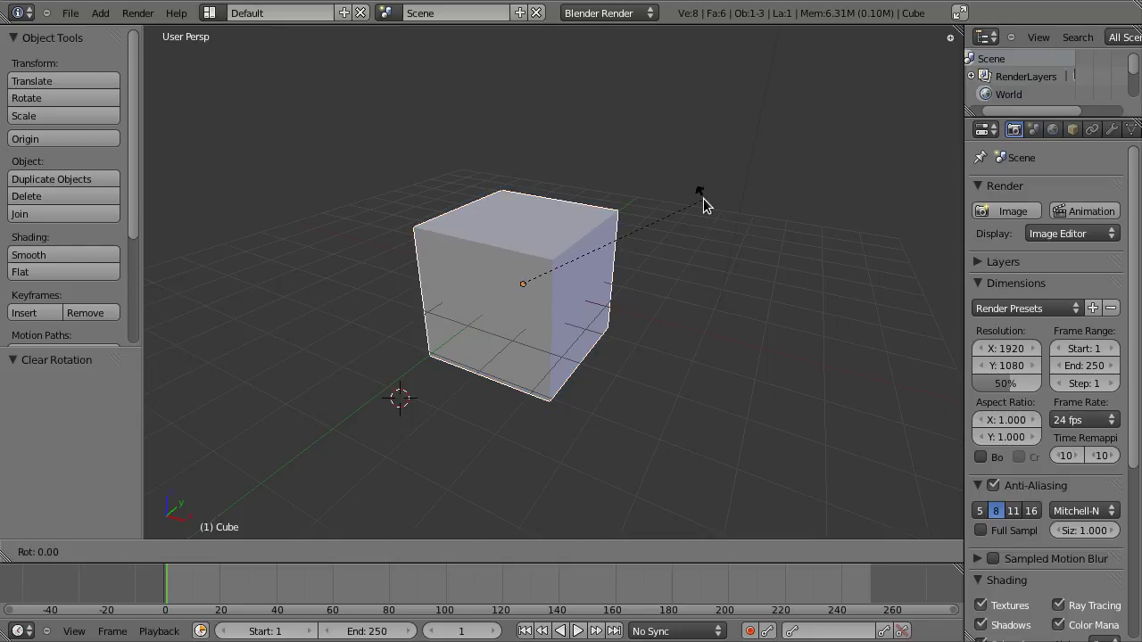
pyautogui.press('z')
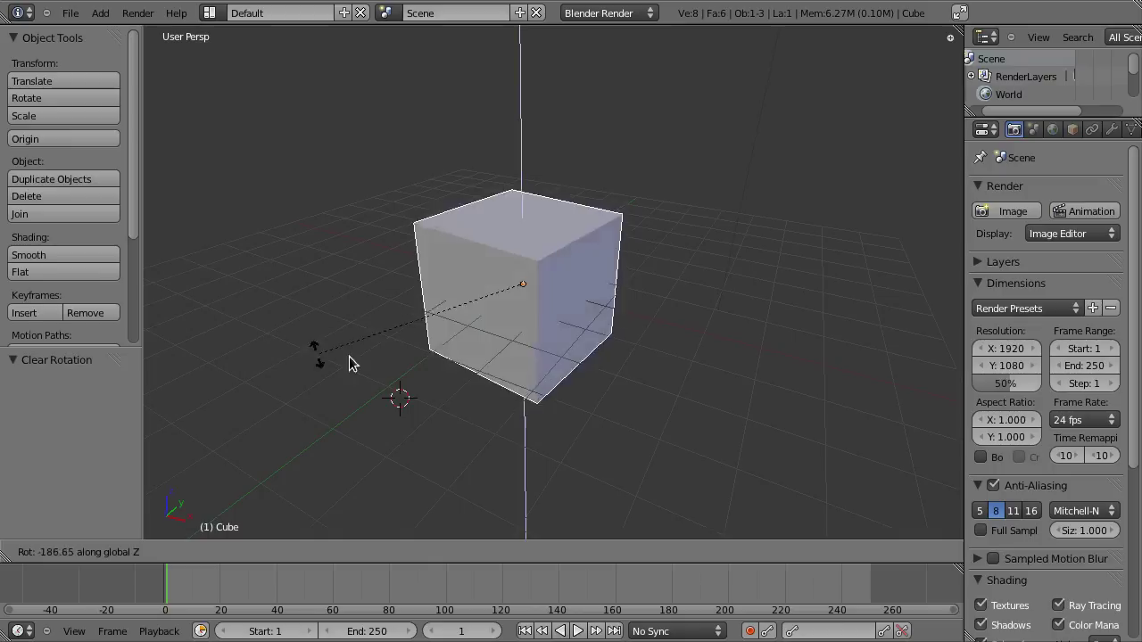
pyautogui.click(625, 243)
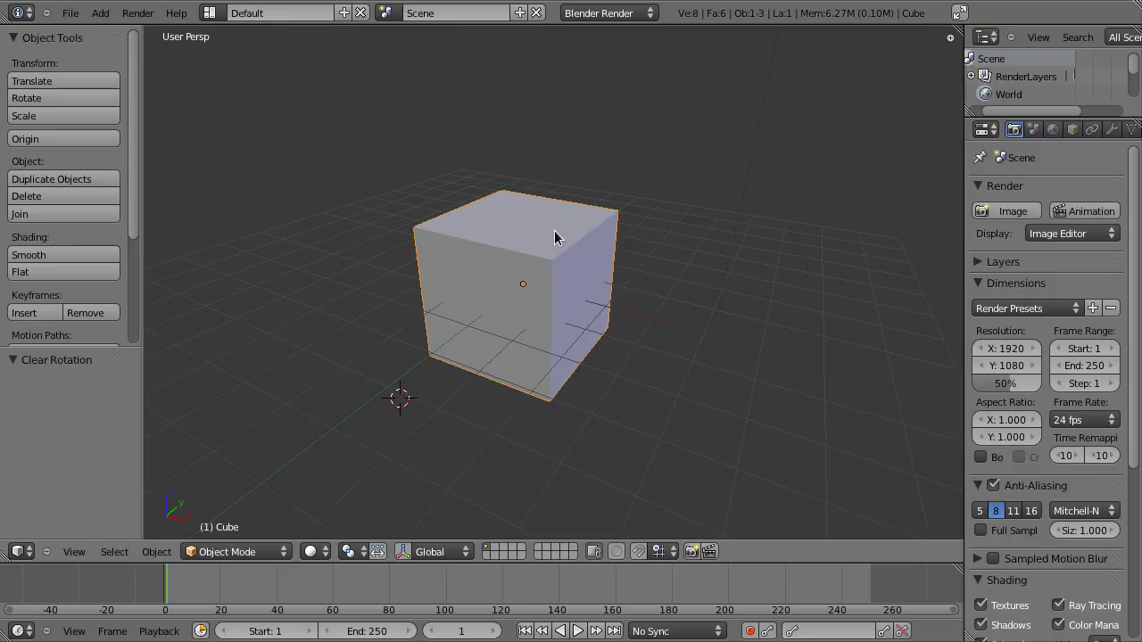
# Try deleting the cube from the scene and undo the deletion
pyautogui.press('x')
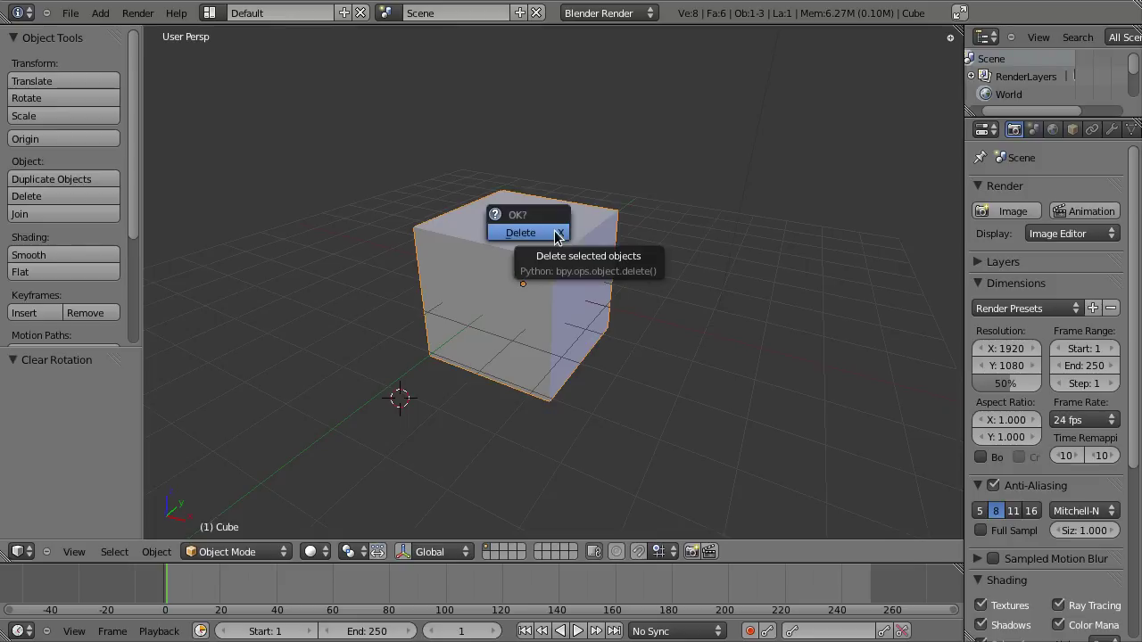
pyautogui.click(535, 234)
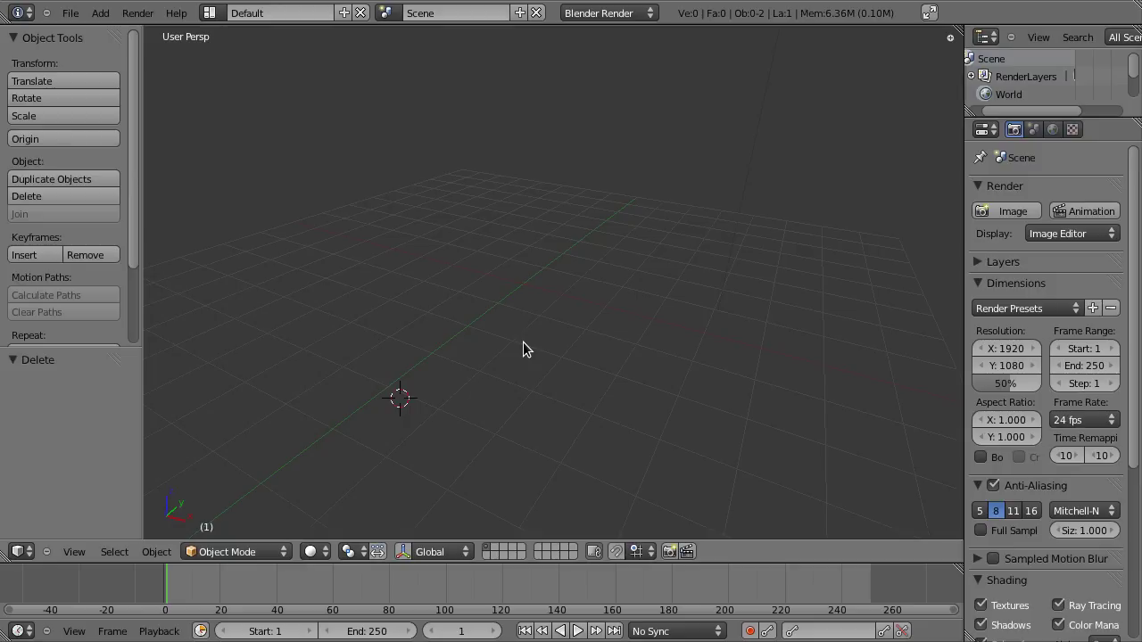
pyautogui.hotkey('ctrl', 'z')
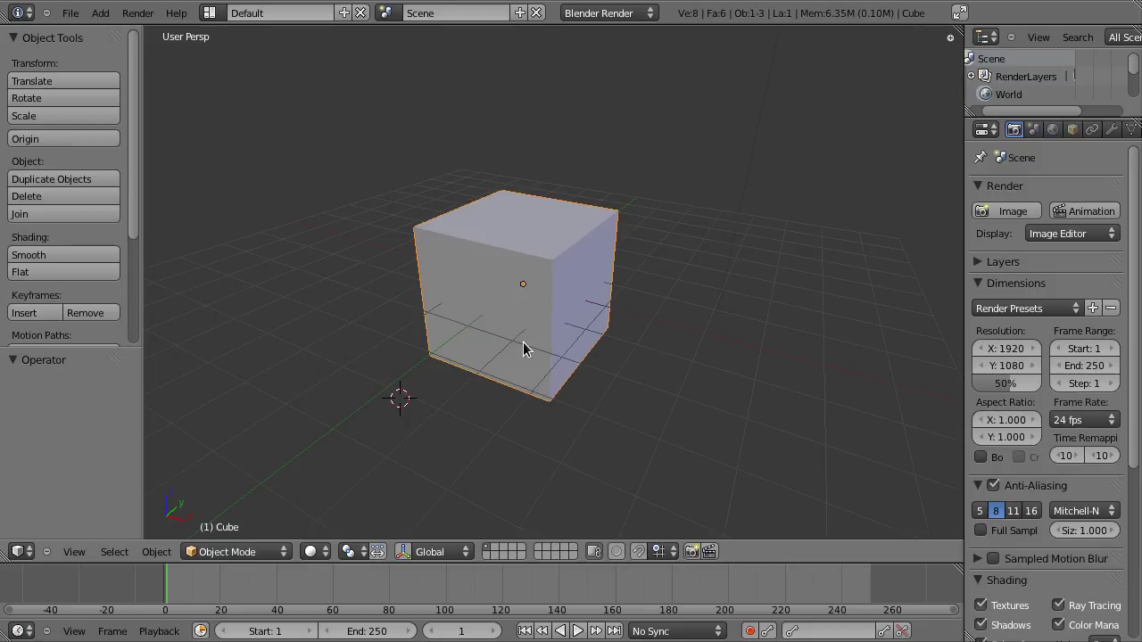
# Delete the cube, the camera and the lamp so that the scene is empty
pyautogui.press('Delete')
pyautogui.scroll(-4, 598, 368)
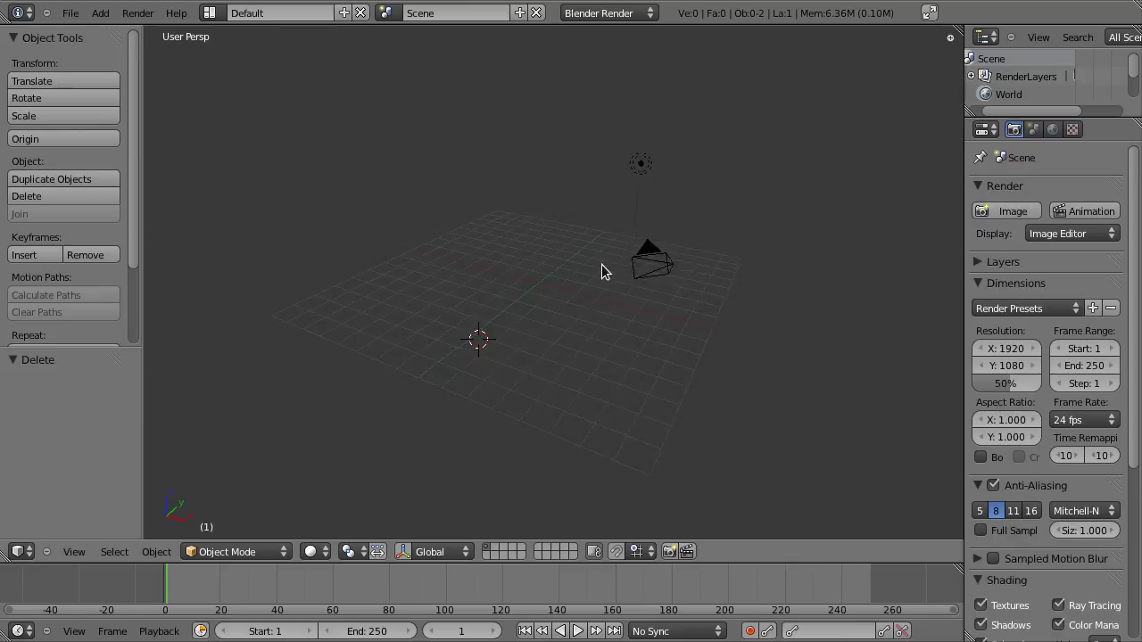
pyautogui.moveTo(604, 268); pyautogui.dragTo(540, 307, button='middle')
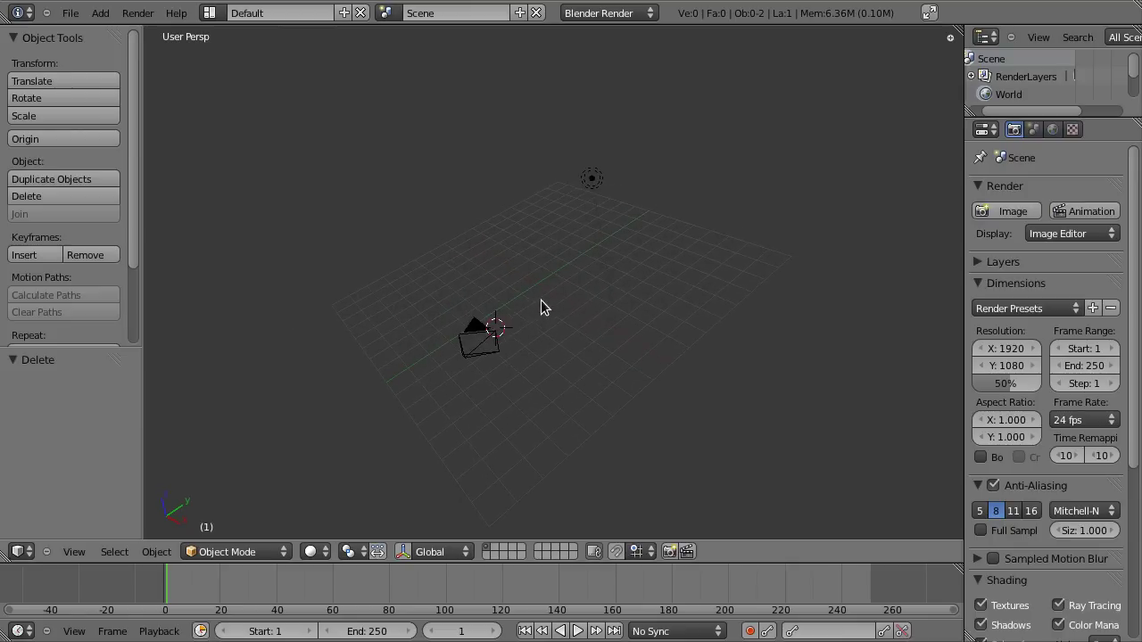
pyautogui.rightClick(473, 356)
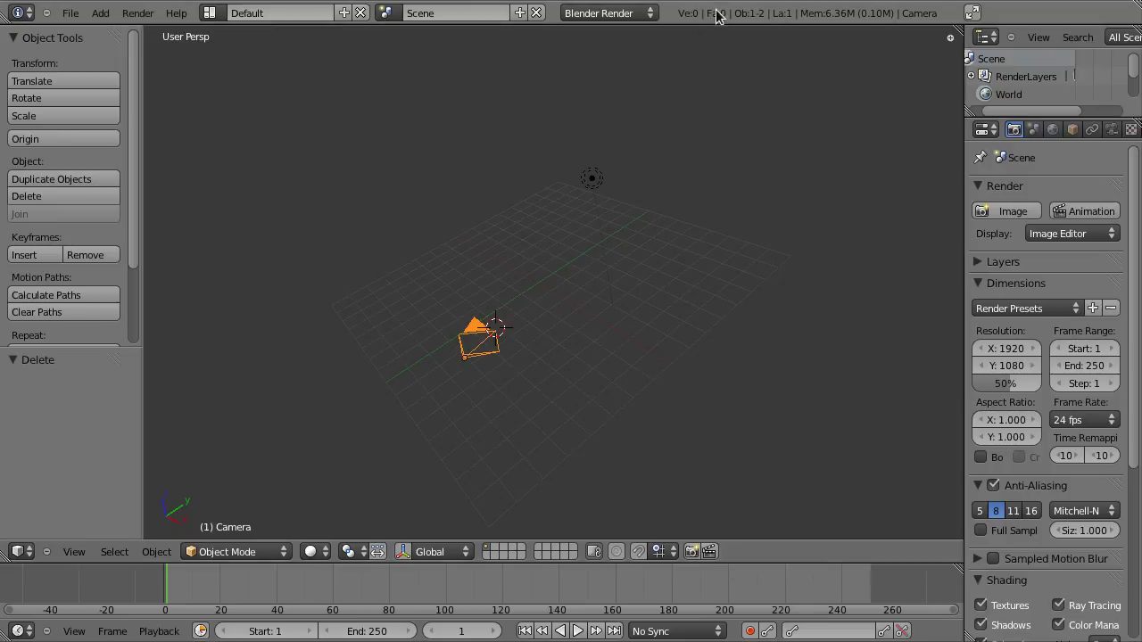
pyautogui.keyDown('shift'); pyautogui.rightClick(591, 181); pyautogui.keyUp('shift')
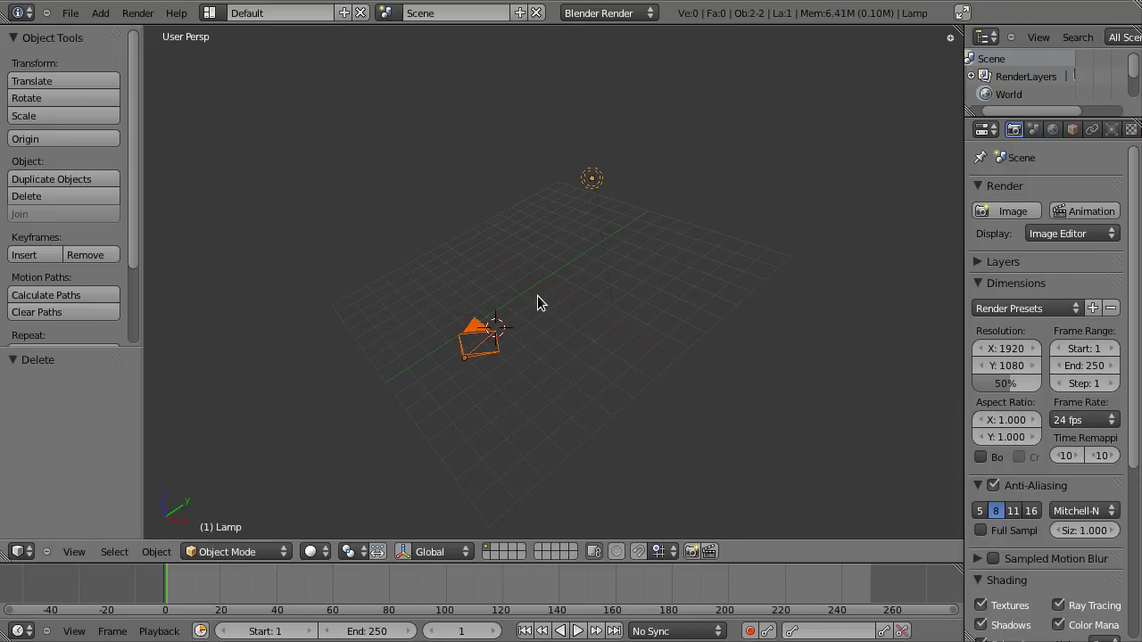
pyautogui.press('g')
pyautogui.click(518, 312)
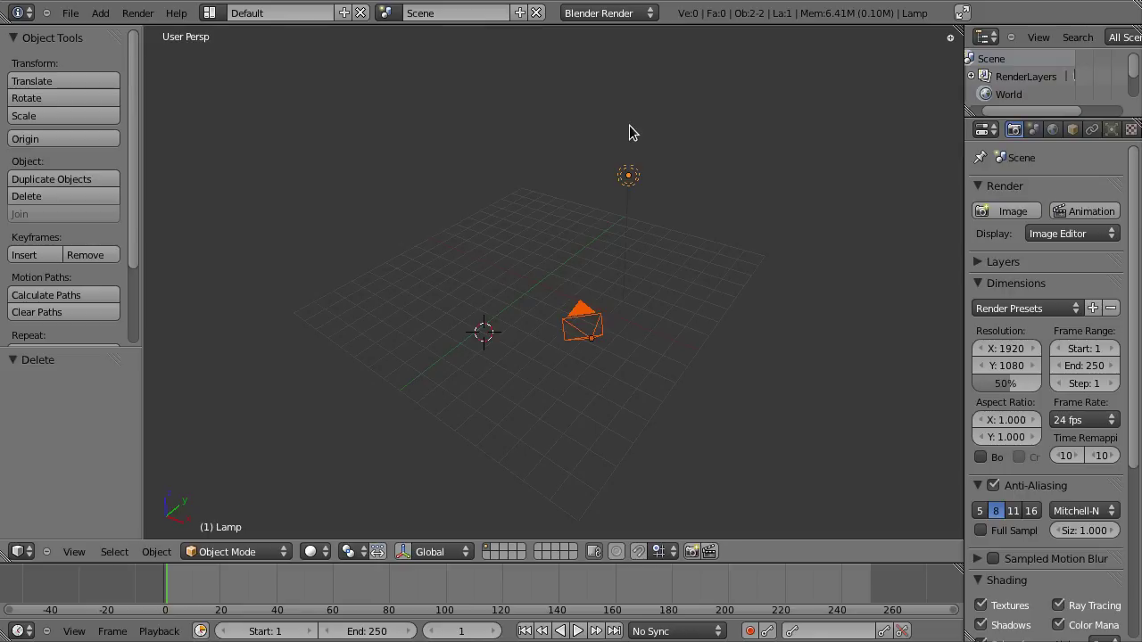
pyautogui.press('x')
pyautogui.click(607, 206)
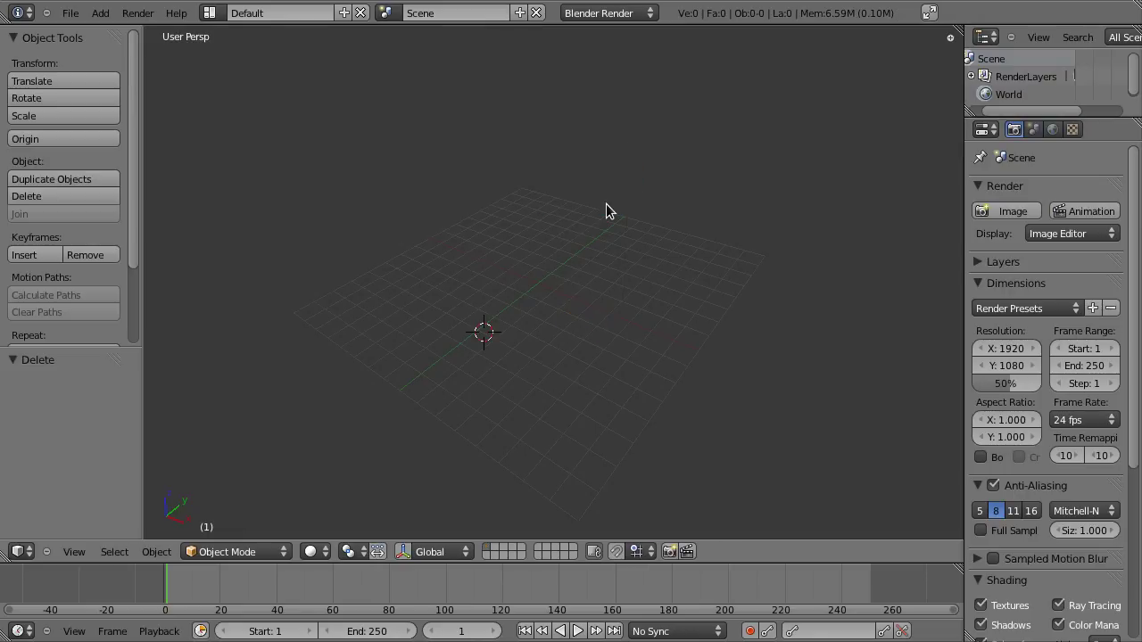
# Try placing the 3D cursor at several spots around the grid and reset it to the scene centre
pyautogui.click(539, 290)
pyautogui.moveTo(658, 298); pyautogui.dragTo(536, 332, button='middle')
pyautogui.click(536, 239)
pyautogui.click(539, 399)
pyautogui.click(644, 395)
pyautogui.hotkey('shift', 'c')
pyautogui.moveTo(741, 348); pyautogui.dragTo(569, 363, button='middle')
# Show the 3D cursor's location values and shift its X coordinate to about 9.823
pyautogui.press('n')
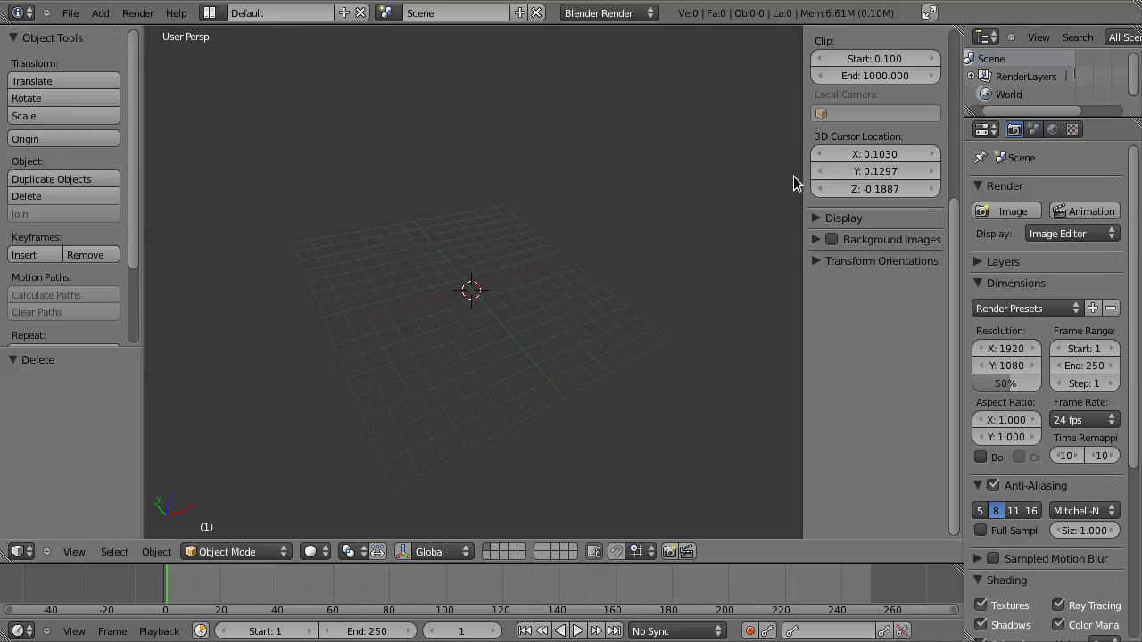
pyautogui.moveTo(885, 161); pyautogui.dragTo(855, 164)
pyautogui.moveTo(924, 158)
pyautogui.mouseDown()
pyautogui.moveTo(943, 153)
pyautogui.moveTo(928, 152)
pyautogui.mouseUp()
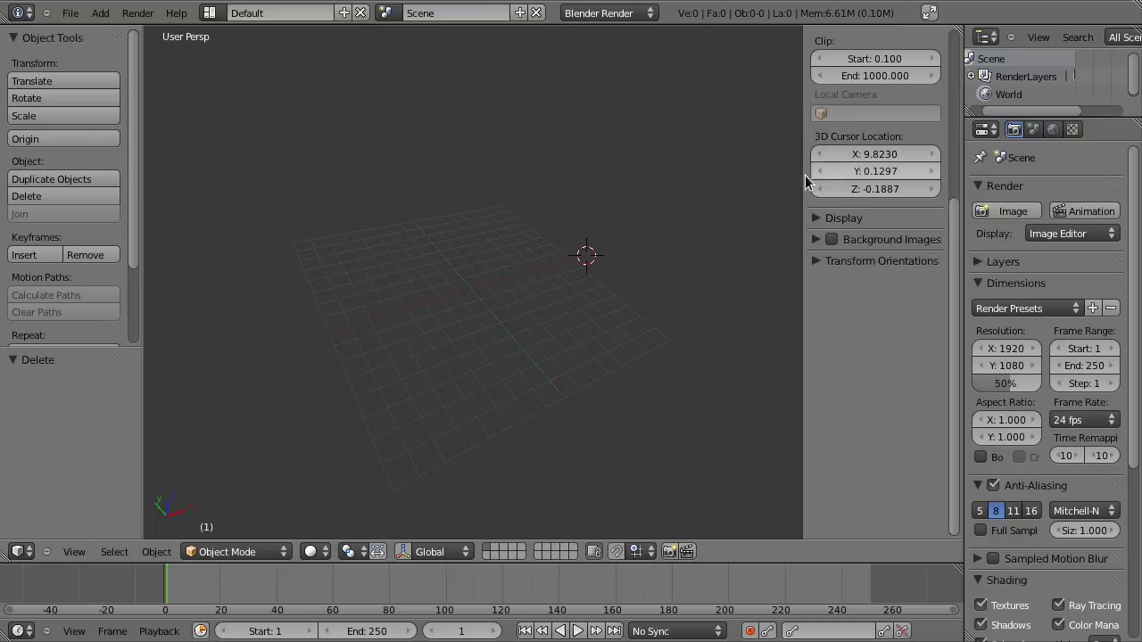
pyautogui.moveTo(814, 158); pyautogui.dragTo(823, 159)
# Set the 3D cursor location to X 0, Y 0 and Z 0, and hide the view properties
pyautogui.doubleClick(825, 154)
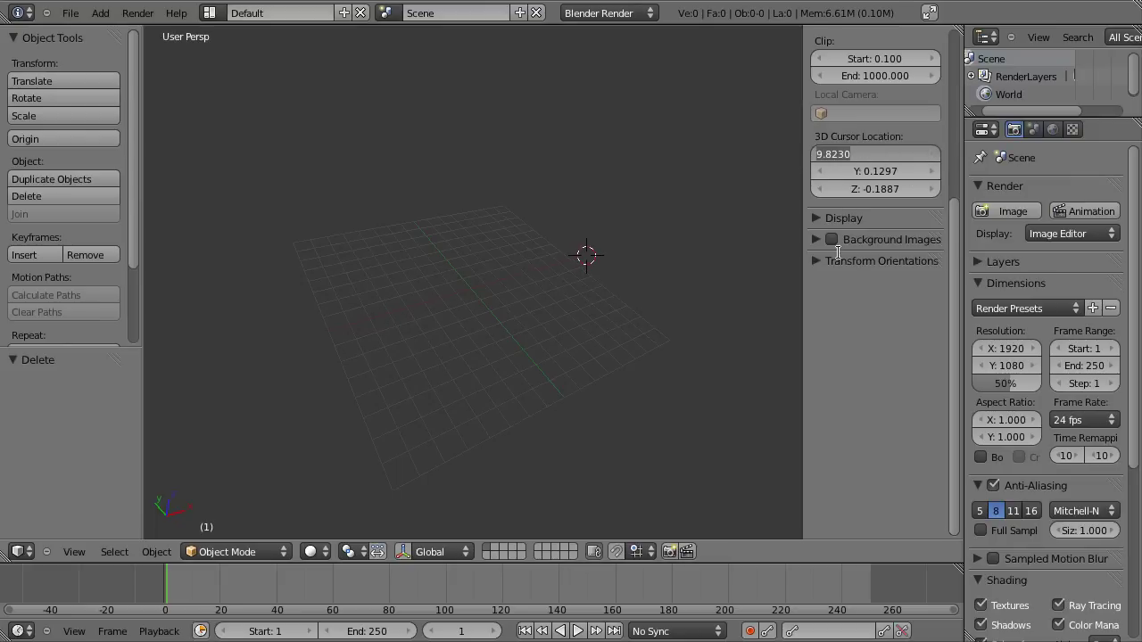
pyautogui.write('0')
pyautogui.press('Tab')
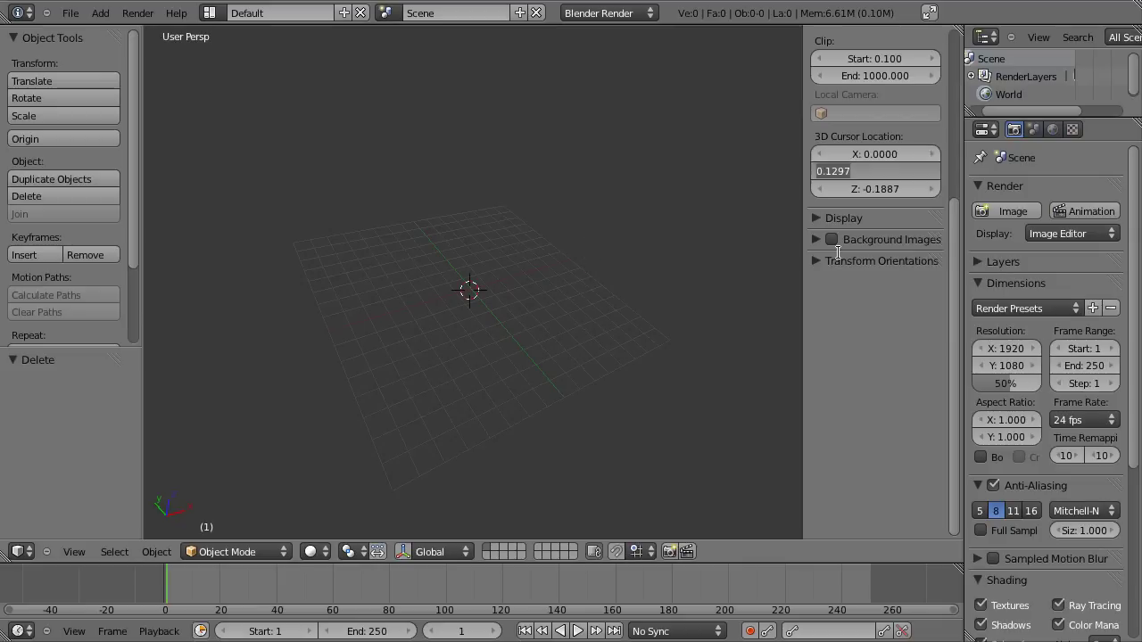
pyautogui.write('0')
pyautogui.press('Tab')
pyautogui.write('0')
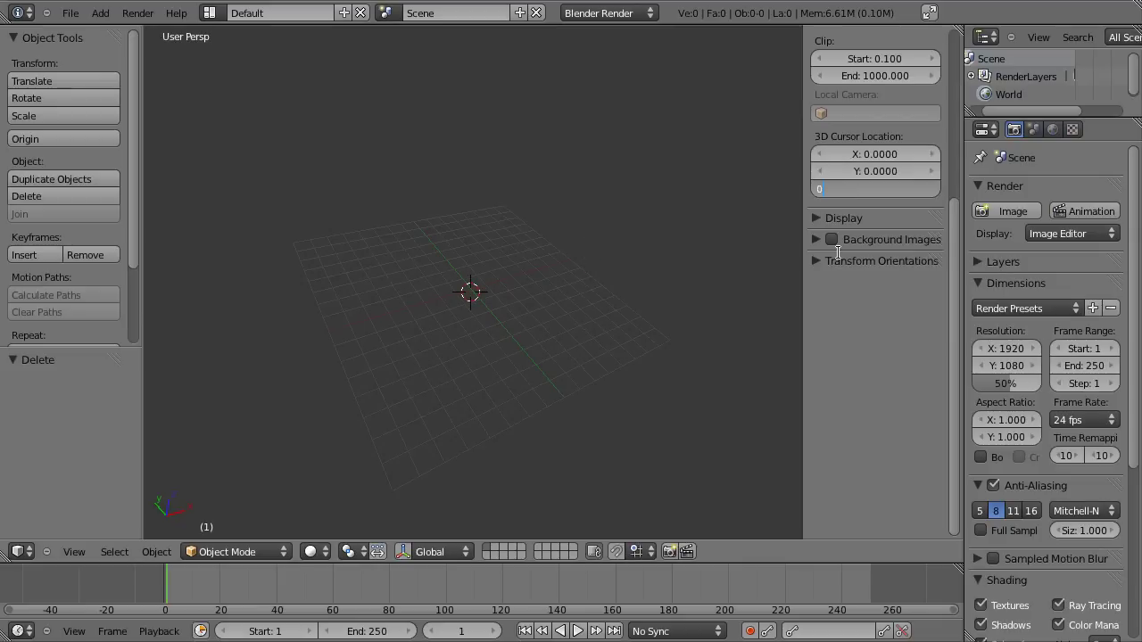
pyautogui.press('Return')
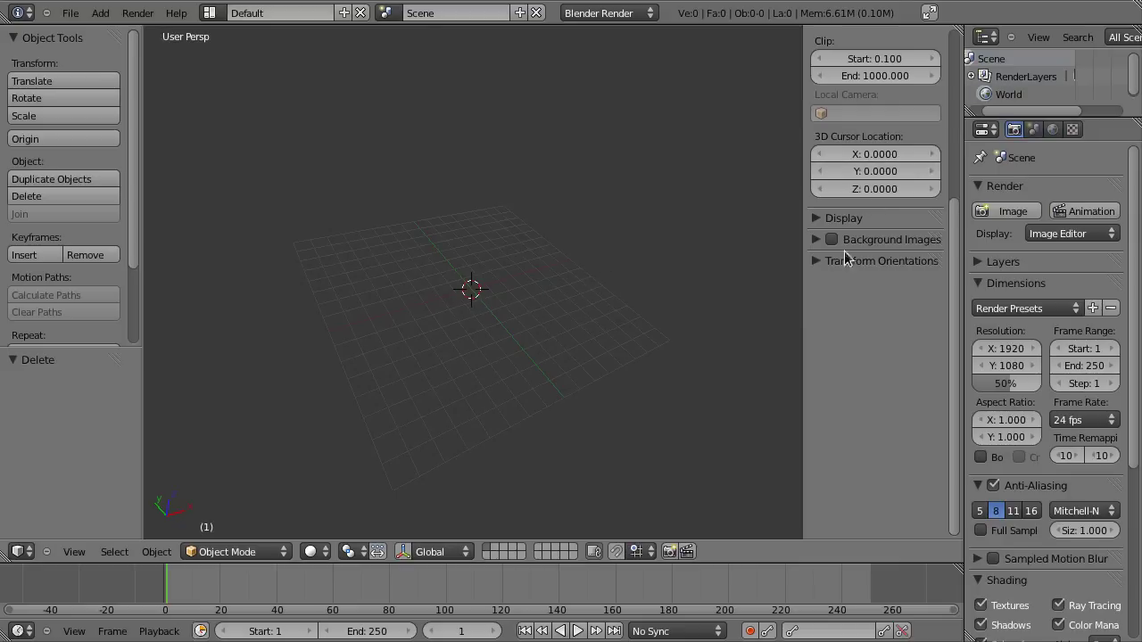
pyautogui.press('n')
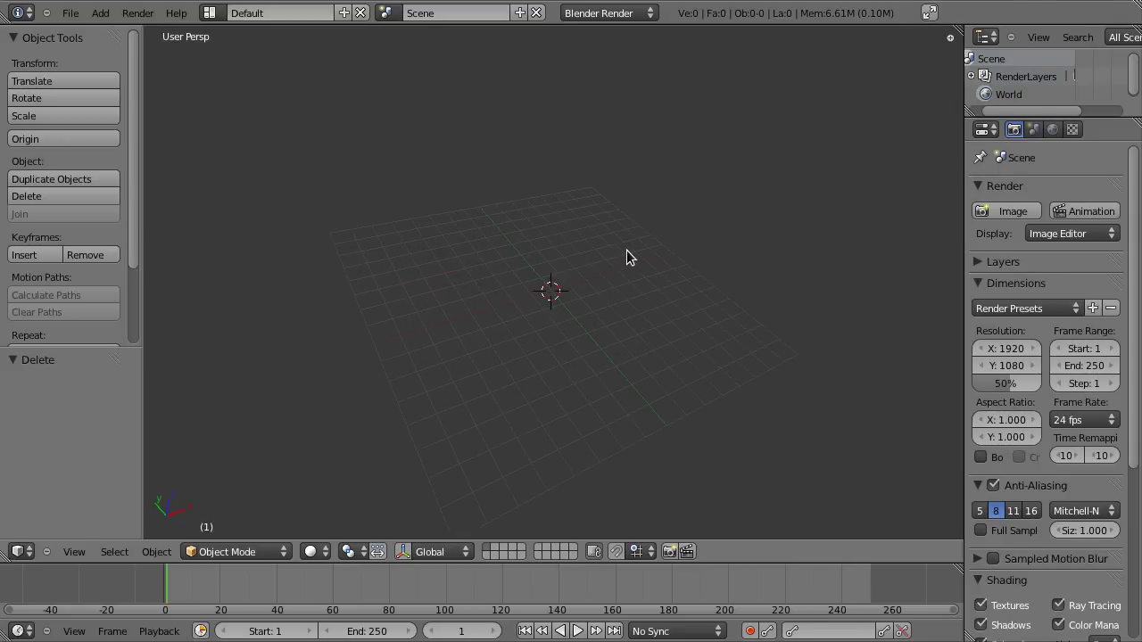
# Switch to the top view and add a camera at the 3D cursor by searching the commands for "came"
pyautogui.press('KP_7')
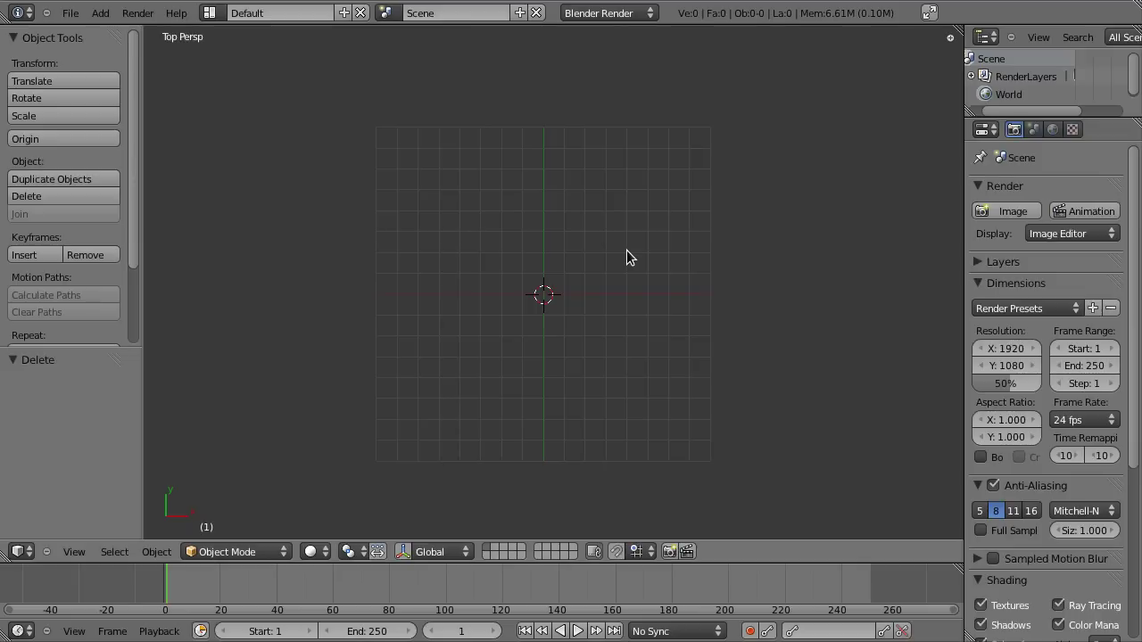
pyautogui.hotkey('shift', 'a')
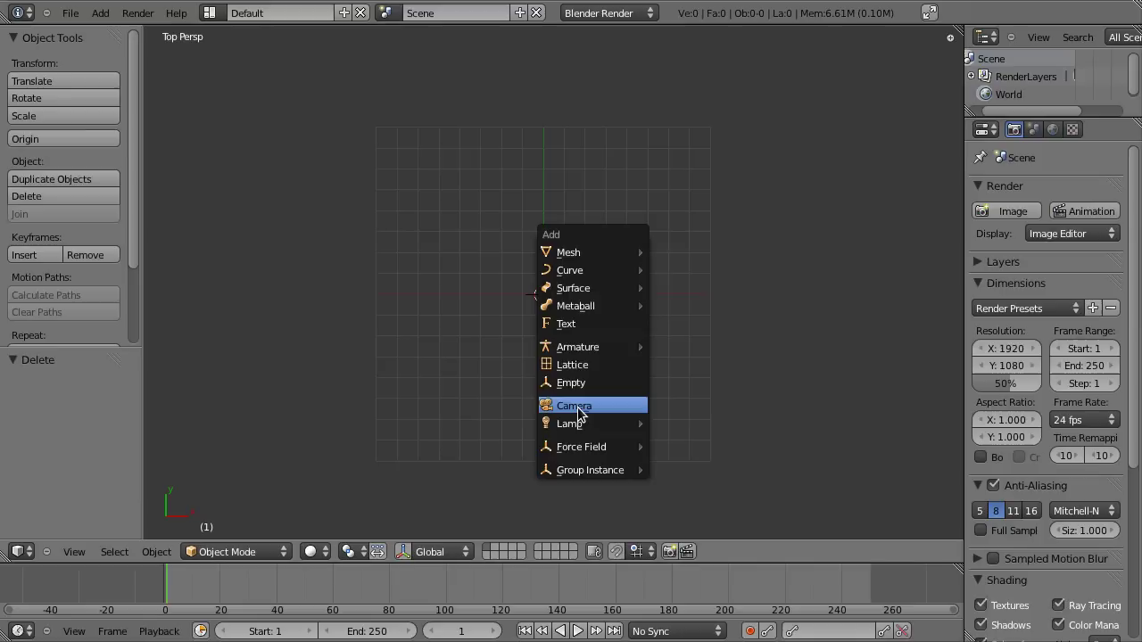
pyautogui.click(100, 12)
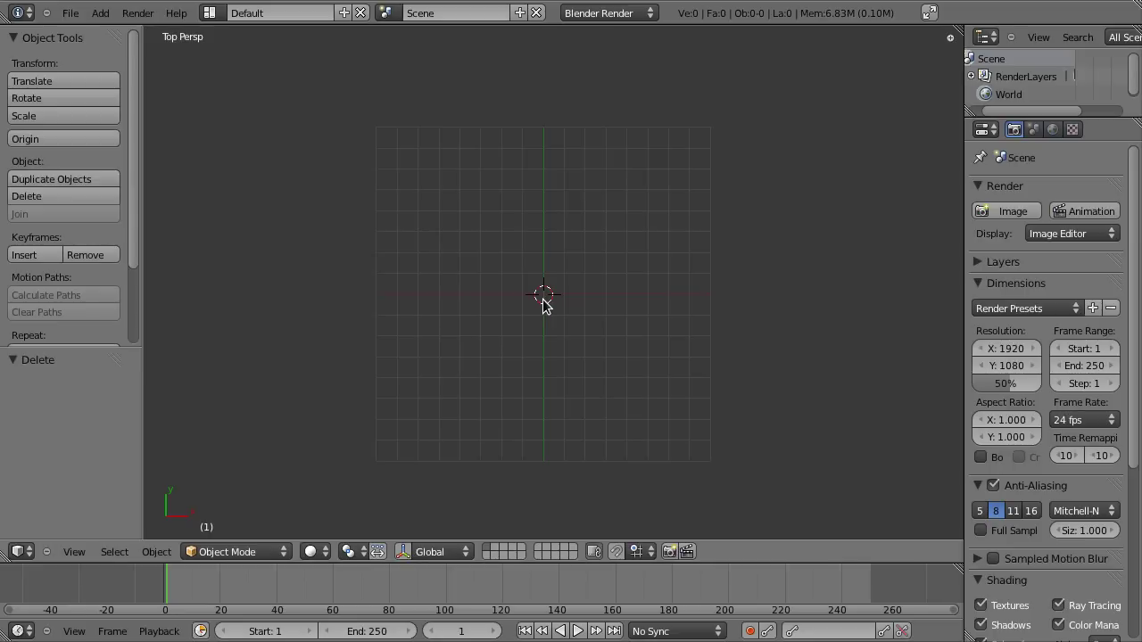
pyautogui.press('space')
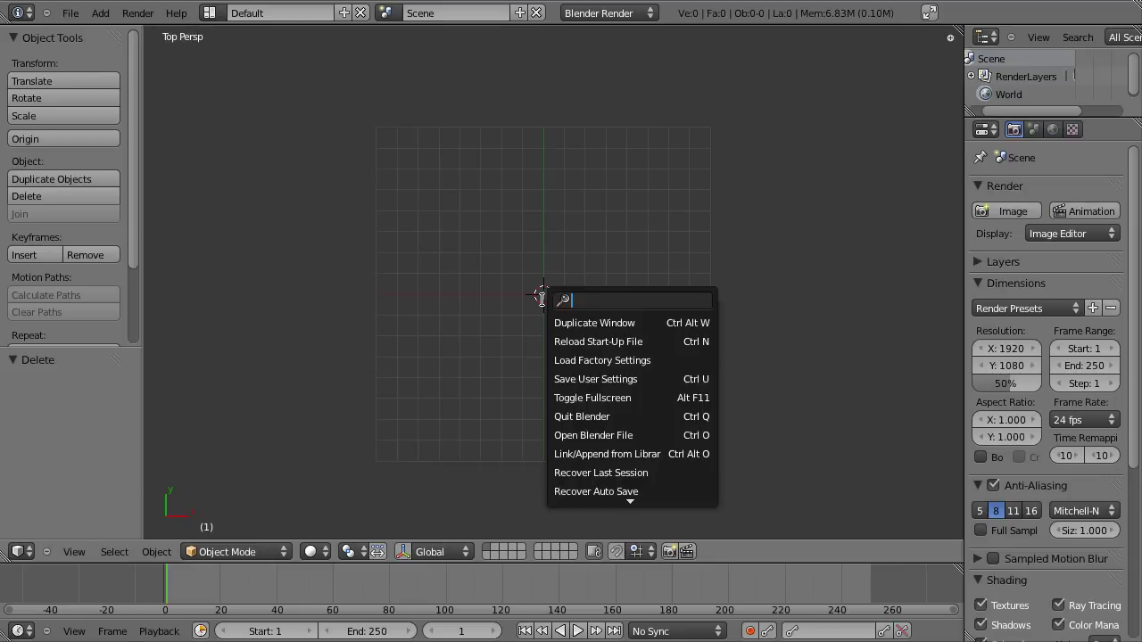
pyautogui.write('came')
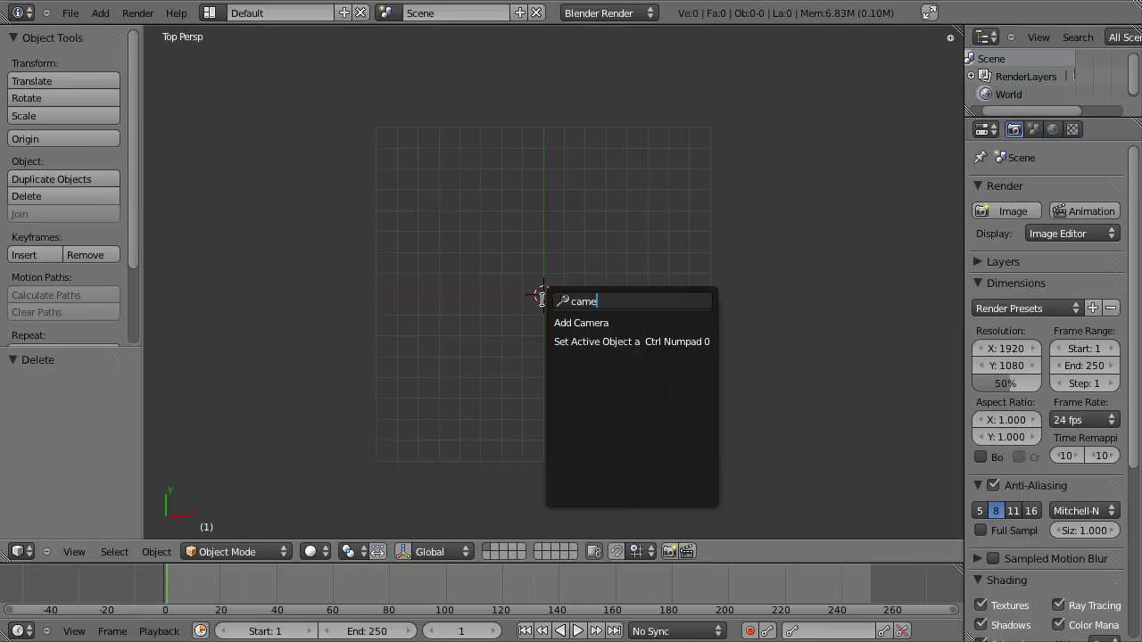
pyautogui.click(622, 322)
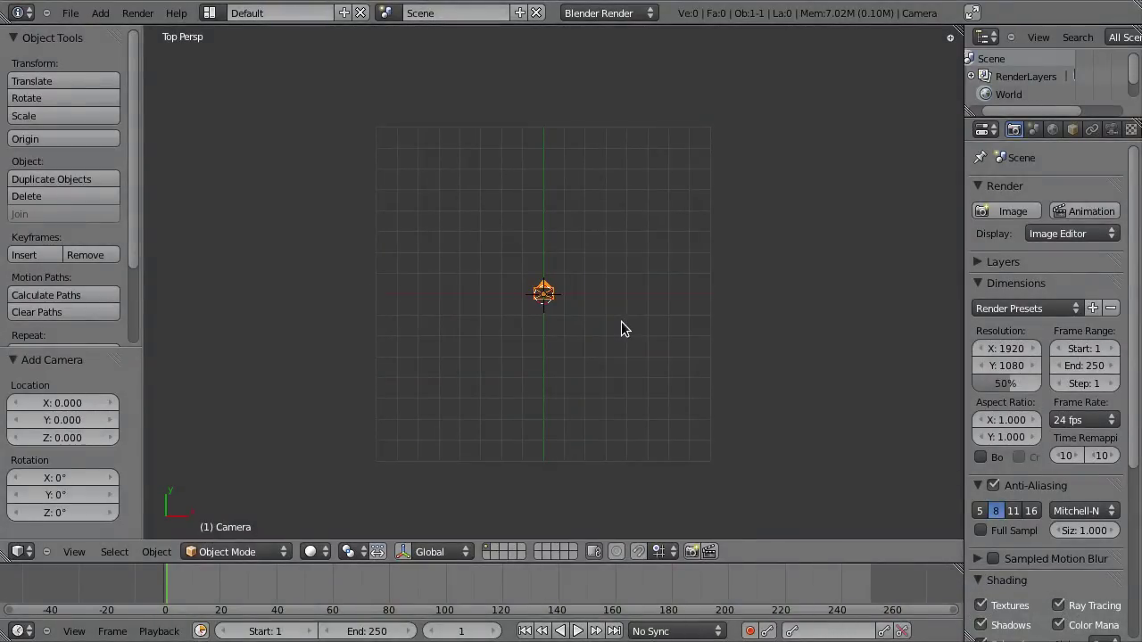
# Look through the new camera, leave its view, and align the camera to an angled perspective view of the grid
pyautogui.press('KP_0')
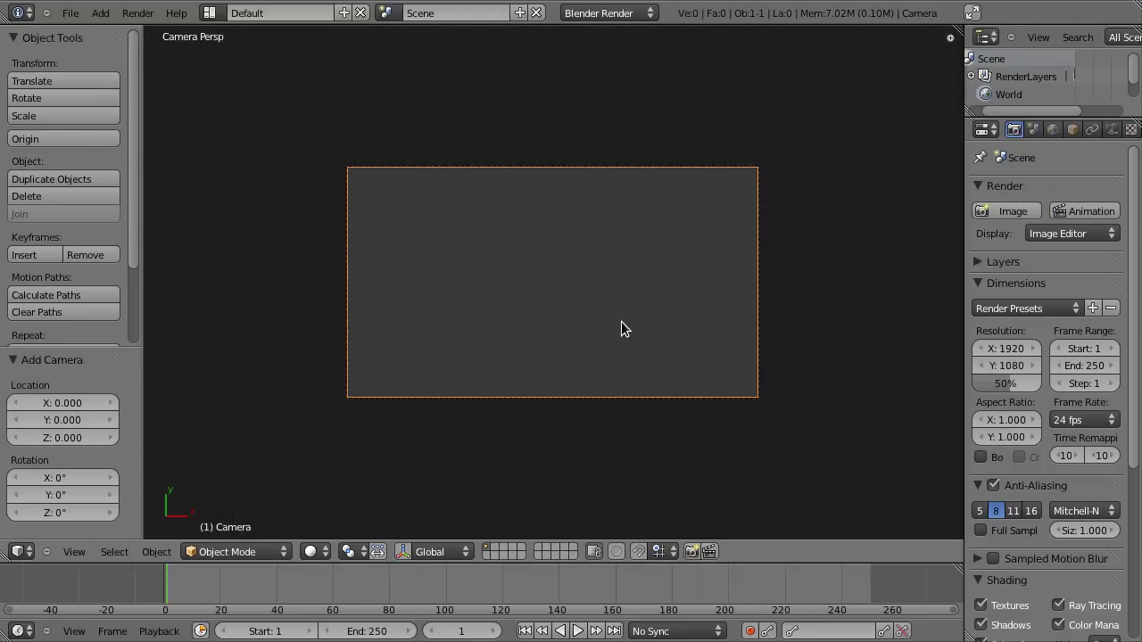
pyautogui.scroll(-3, 461, 306)
pyautogui.moveTo(461, 306); pyautogui.dragTo(655, 268, button='middle')
pyautogui.scroll(-10, 489, 308)
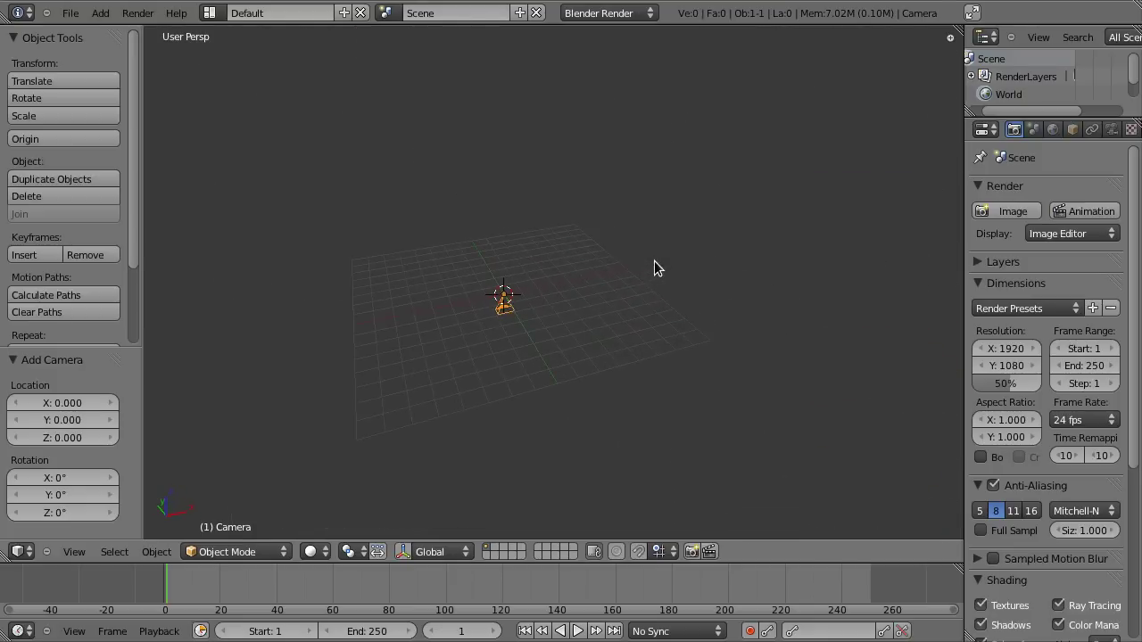
pyautogui.moveTo(667, 396); pyautogui.dragTo(684, 383, button='middle')
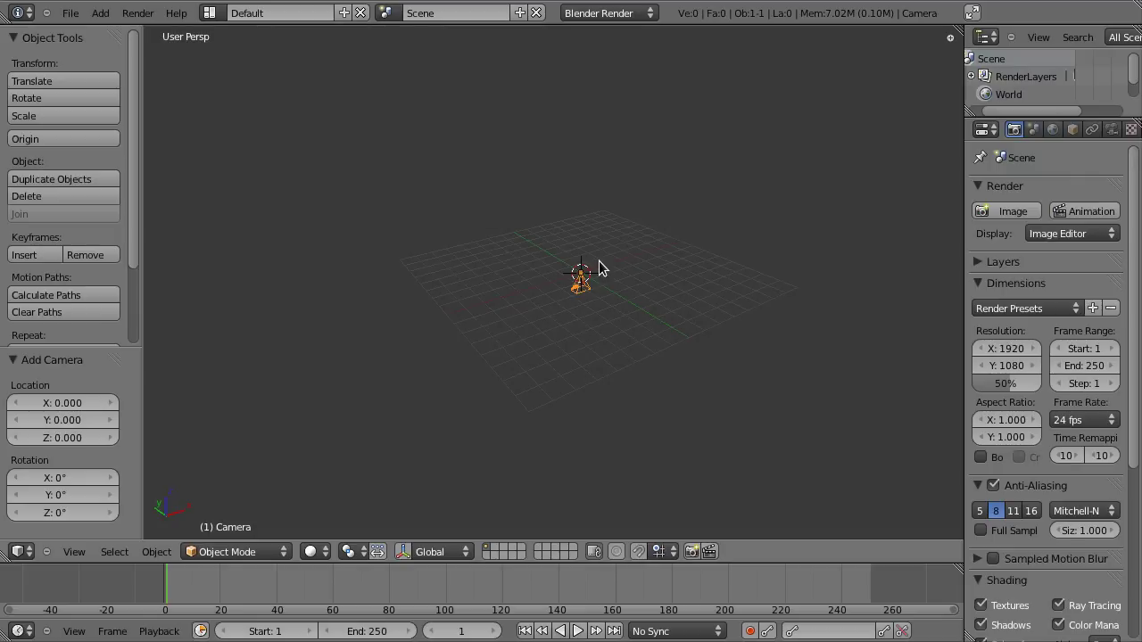
pyautogui.press('ctrl+alt+KP_0')
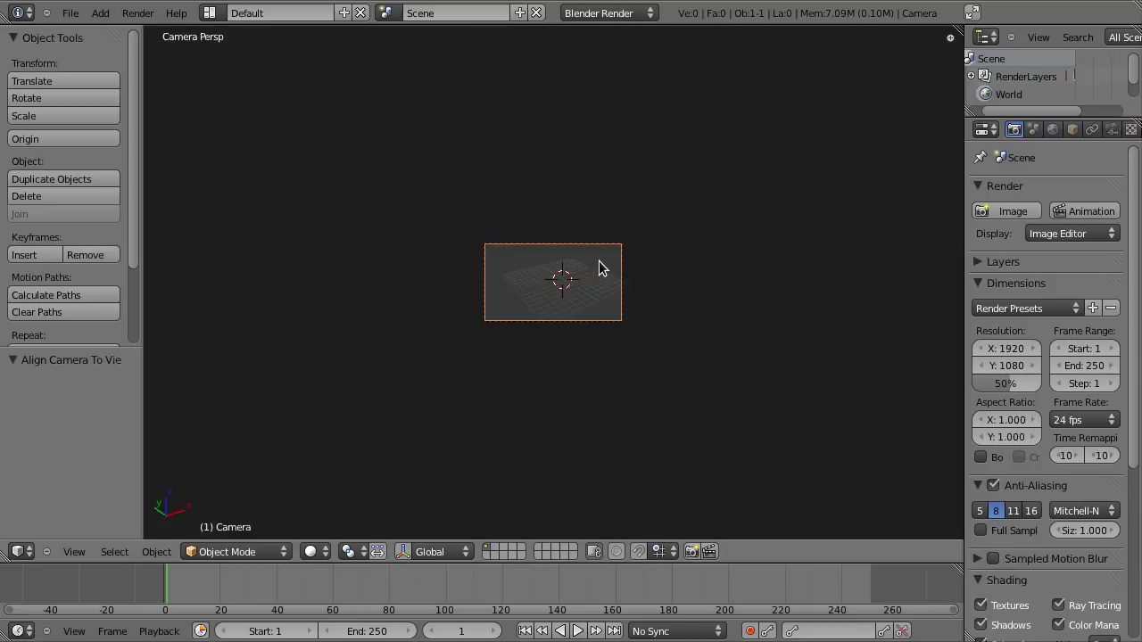
pyautogui.scroll(5, 535, 288)
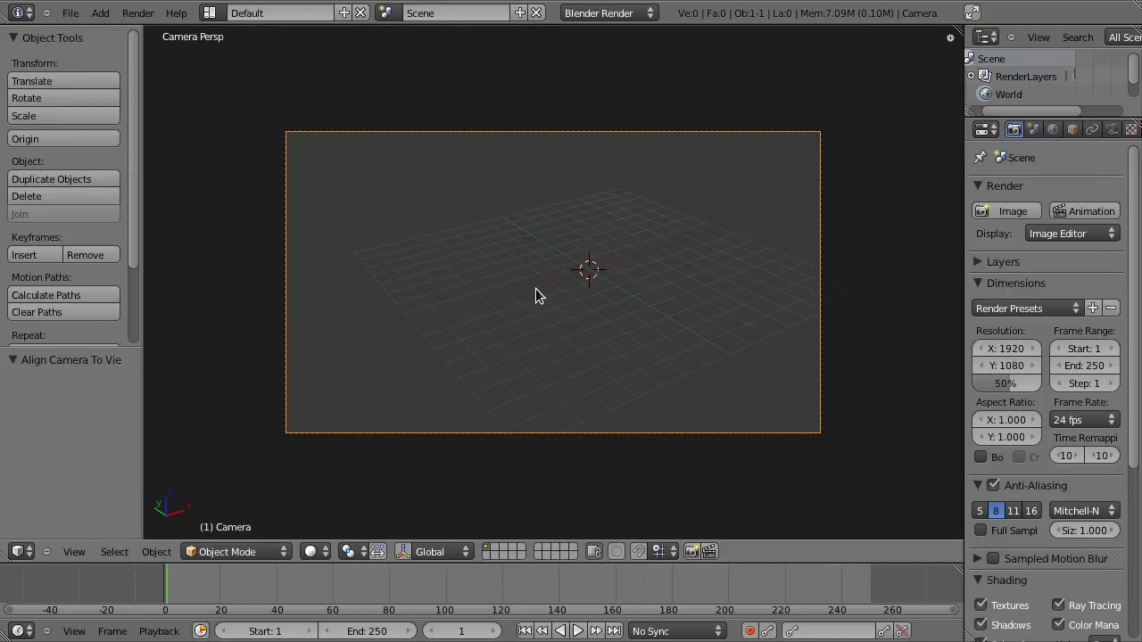
# Clear the camera's rotation and location, and leave the camera view
pyautogui.hotkey('alt', 'r')
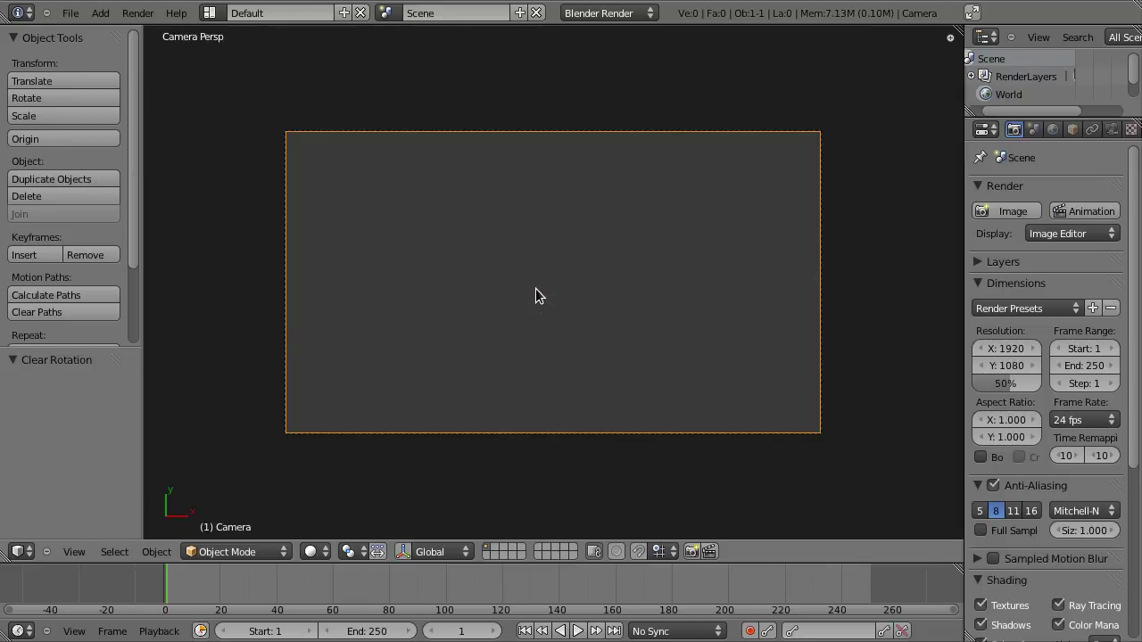
pyautogui.hotkey('alt', 'g')
pyautogui.press('KP_0')
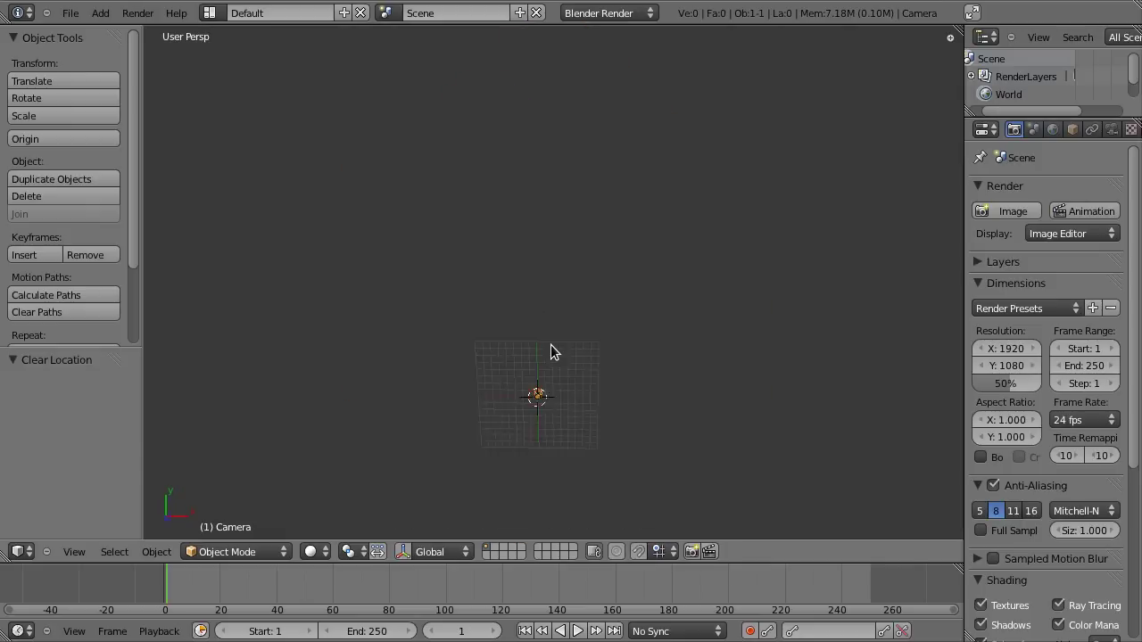
# Raise the camera about 7.24 units along the global Z axis and check the framing through the camera
pyautogui.press('g')
pyautogui.rightClick(560, 305)
pyautogui.moveTo(561, 306); pyautogui.dragTo(571, 373, button='middle')
pyautogui.press('g')
pyautogui.press('z')
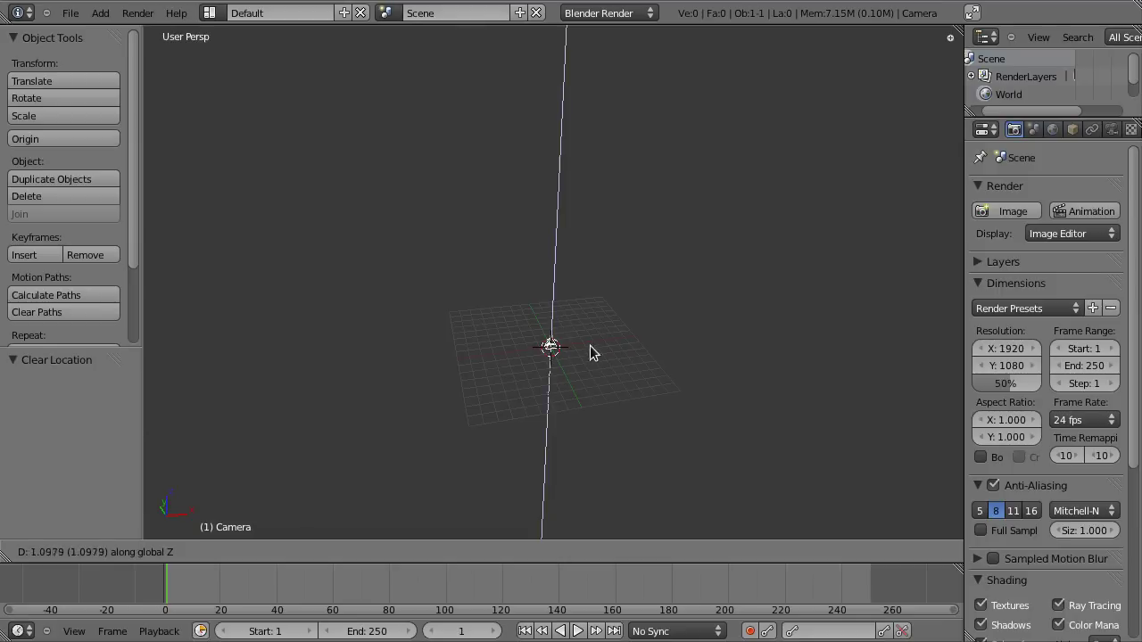
pyautogui.click(597, 287)
pyautogui.moveTo(661, 307); pyautogui.dragTo(519, 337, button='middle')
pyautogui.press('KP_0')
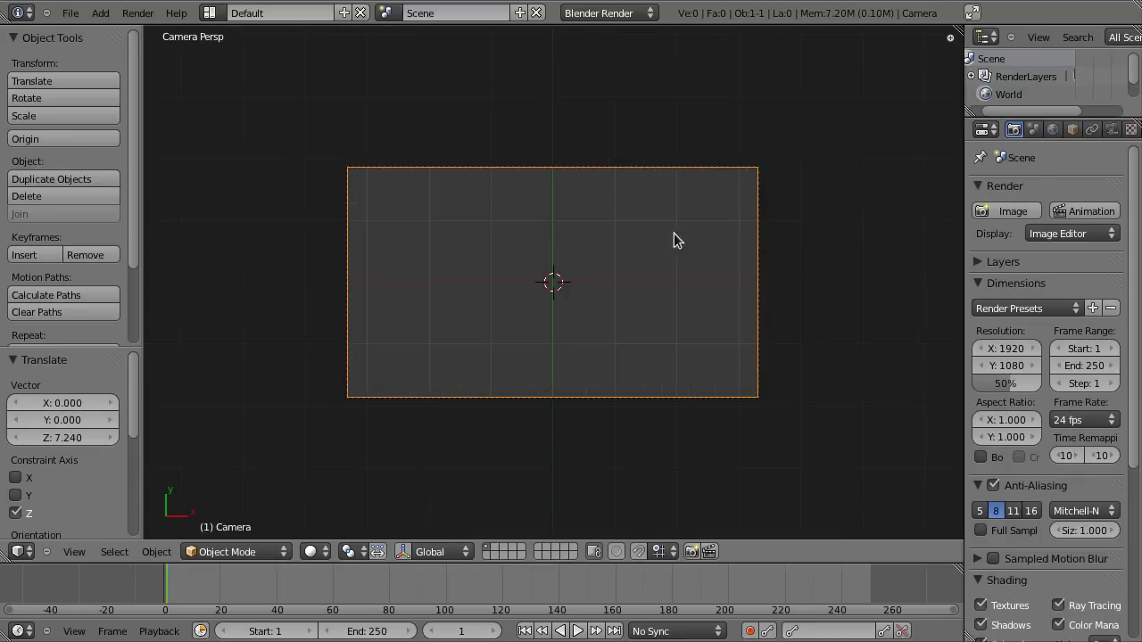
pyautogui.moveTo(591, 188); pyautogui.dragTo(563, 254, button='middle')
pyautogui.press('KP_0')
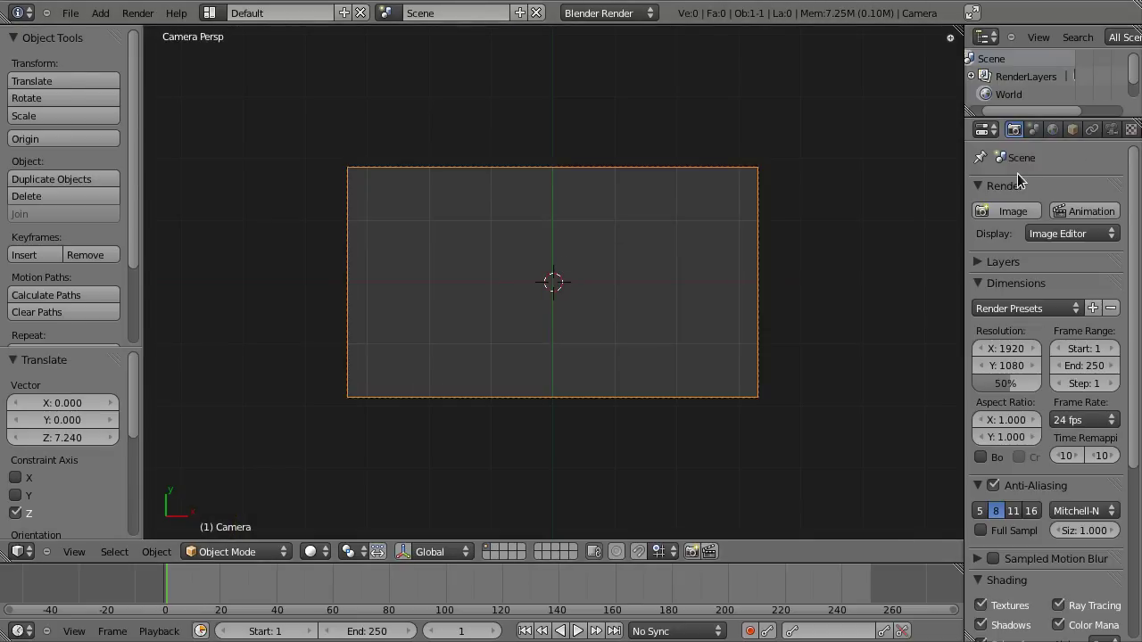
# Switch the camera's lens type to Orthographic
pyautogui.click(1110, 130)
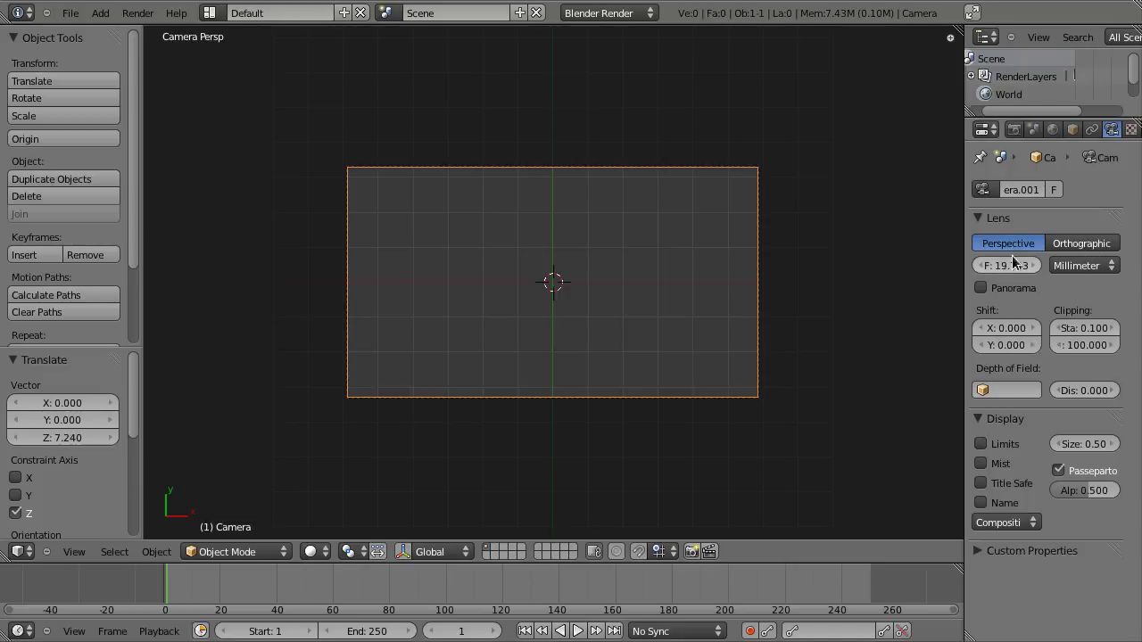
pyautogui.click(1081, 244)
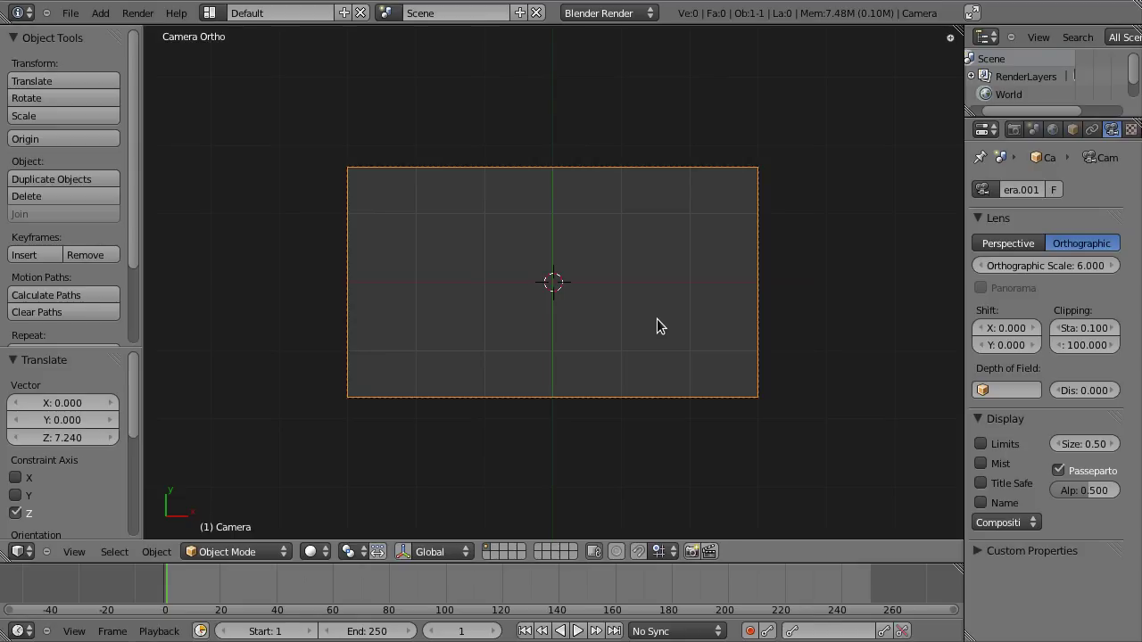
pyautogui.moveTo(657, 326); pyautogui.dragTo(694, 207, button='middle')
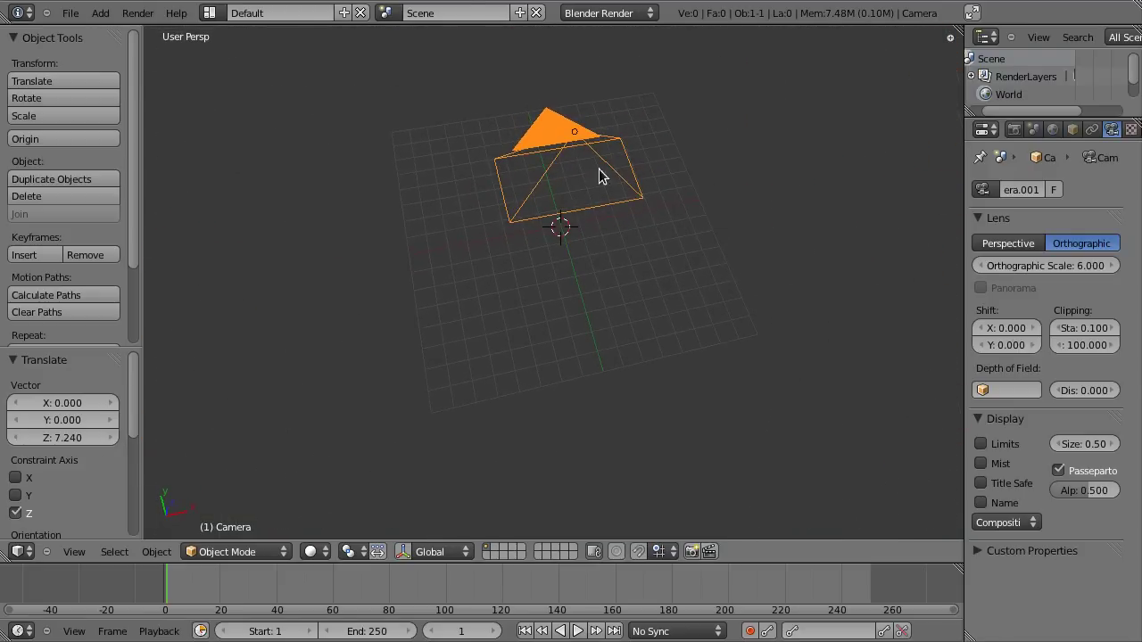
# Switch the 3D view to orthographic projection and check the framing through the camera
pyautogui.moveTo(599, 168); pyautogui.dragTo(580, 268, button='middle')
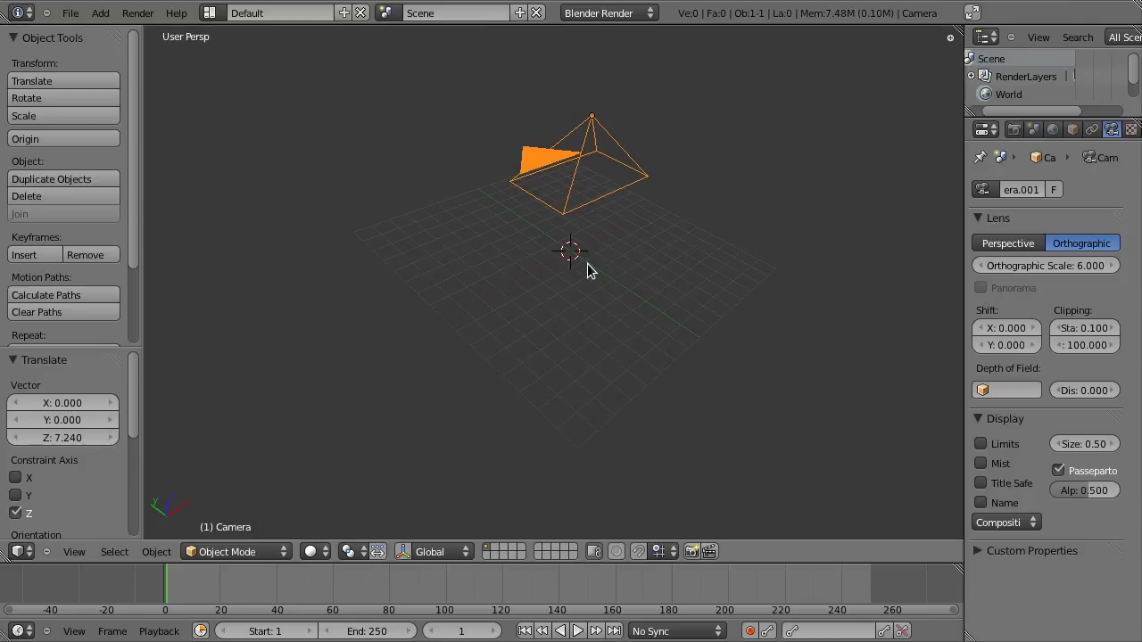
pyautogui.press('KP_5')
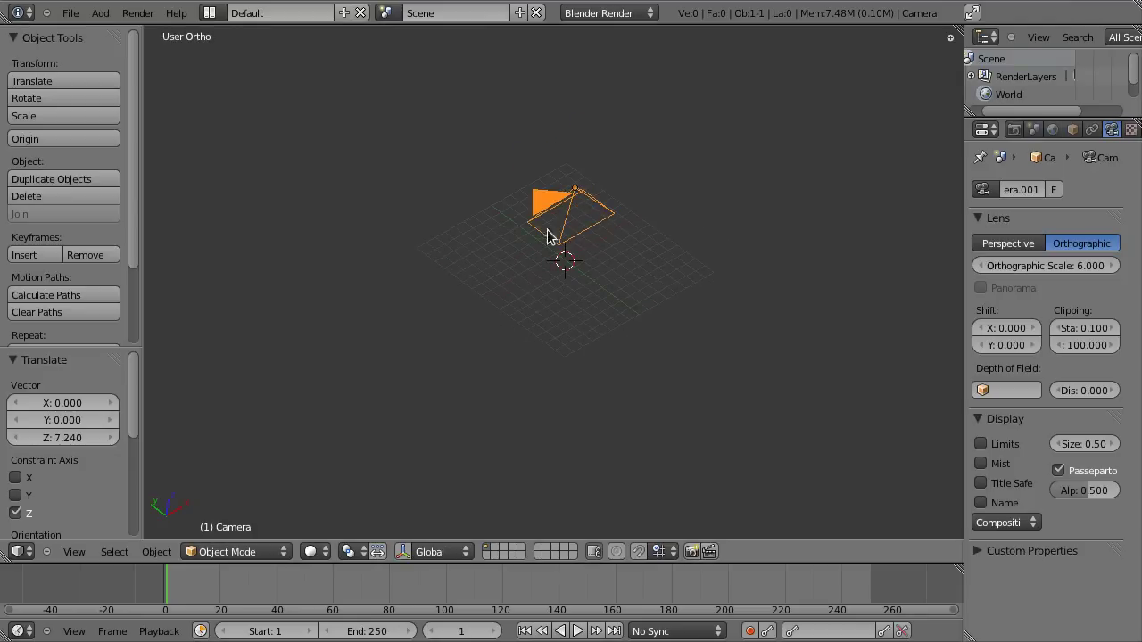
pyautogui.scroll(3, 604, 260)
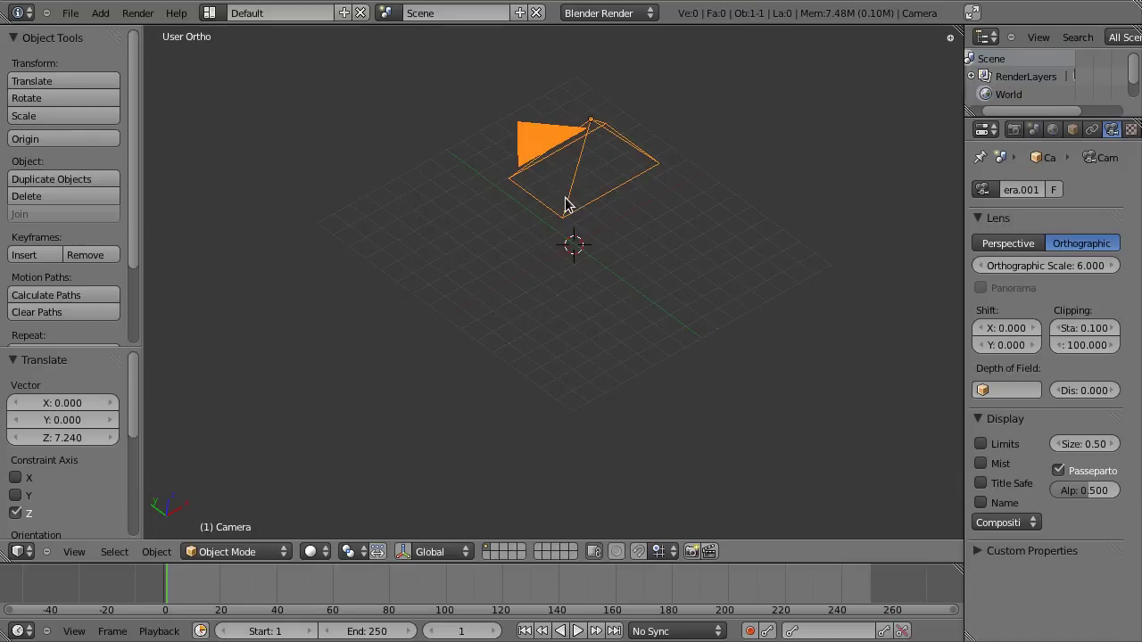
pyautogui.press('KP_0')
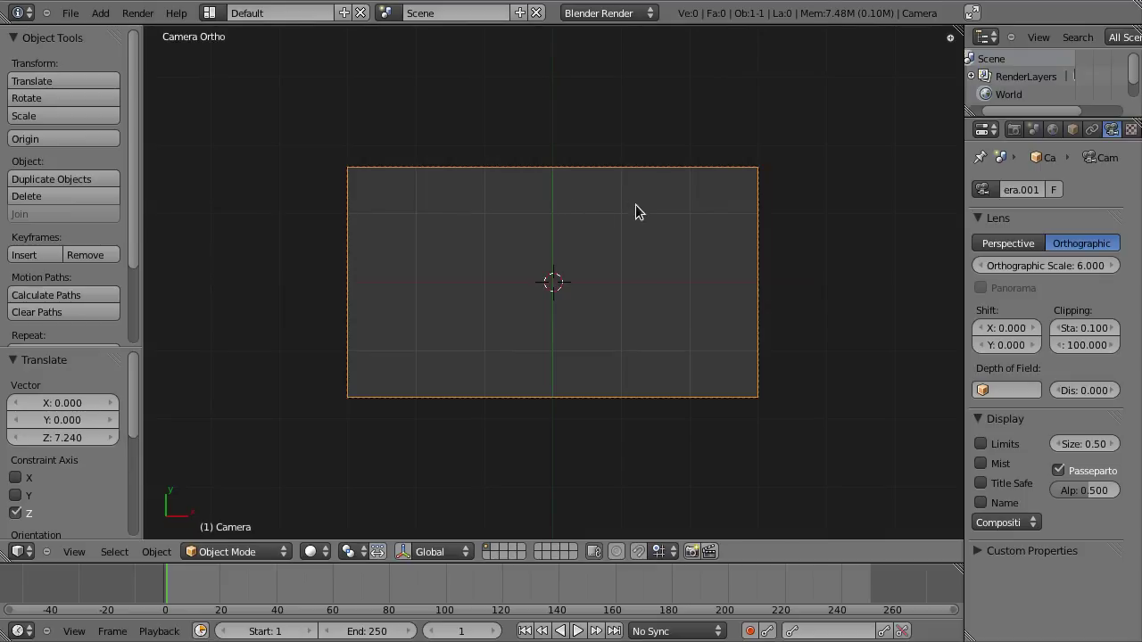
# Leave the camera view and examine the camera's placement above the grid from an angled orthographic view
pyautogui.moveTo(637, 211); pyautogui.dragTo(645, 166, button='middle')
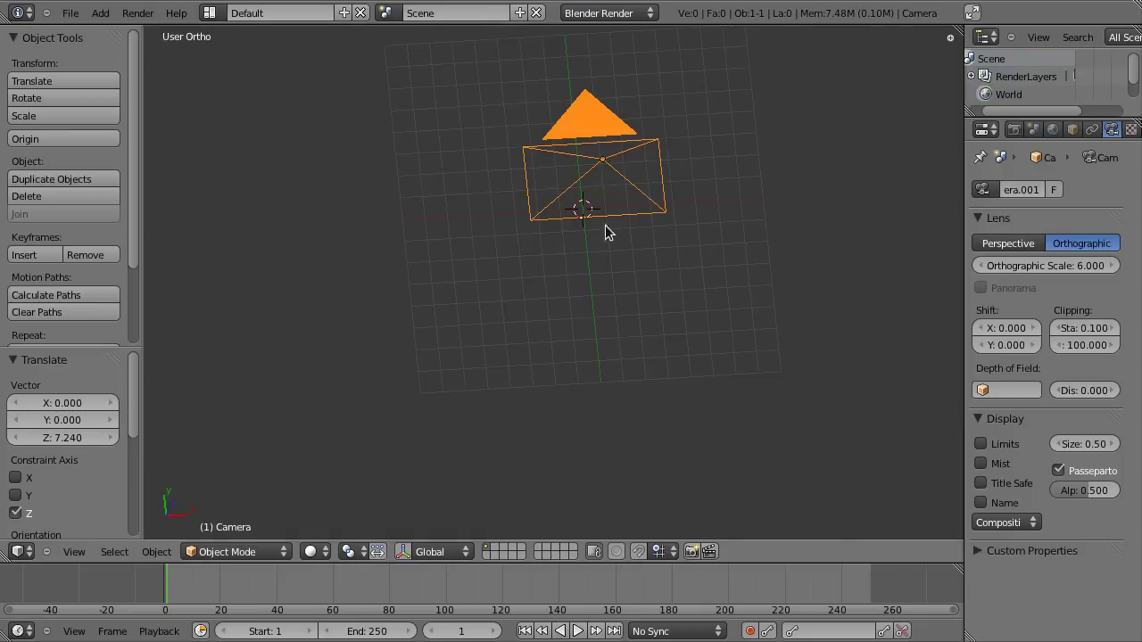
pyautogui.keyDown('shift'); pyautogui.moveTo(605, 225); pyautogui.dragTo(632, 104, button='middle'); pyautogui.keyUp('shift')
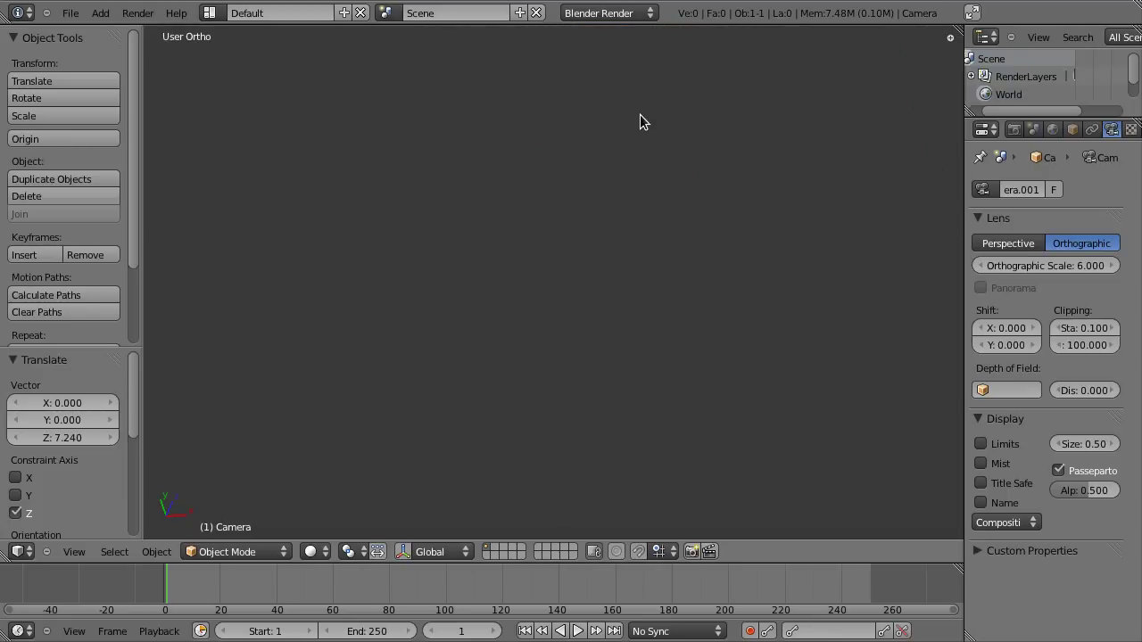
pyautogui.keyDown('shift'); pyautogui.scroll(6, 640, 114); pyautogui.keyUp('shift')
pyautogui.keyDown('shift'); pyautogui.scroll(6, 569, 354); pyautogui.keyUp('shift')
pyautogui.scroll(-2, 648, 238)
pyautogui.moveTo(648, 237); pyautogui.dragTo(637, 220, button='middle')
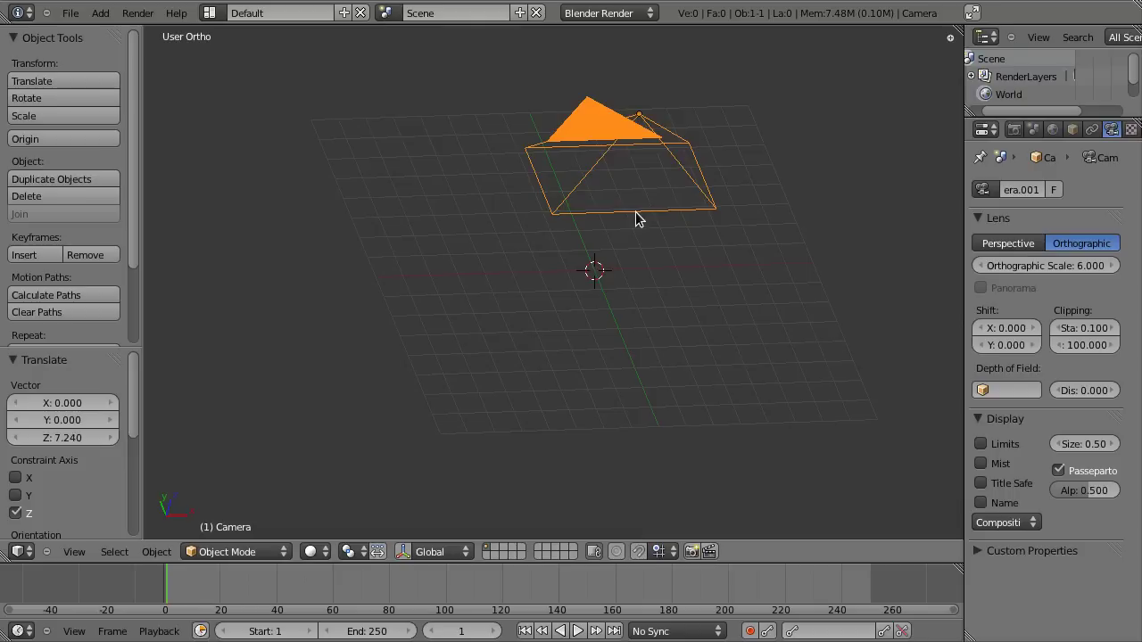